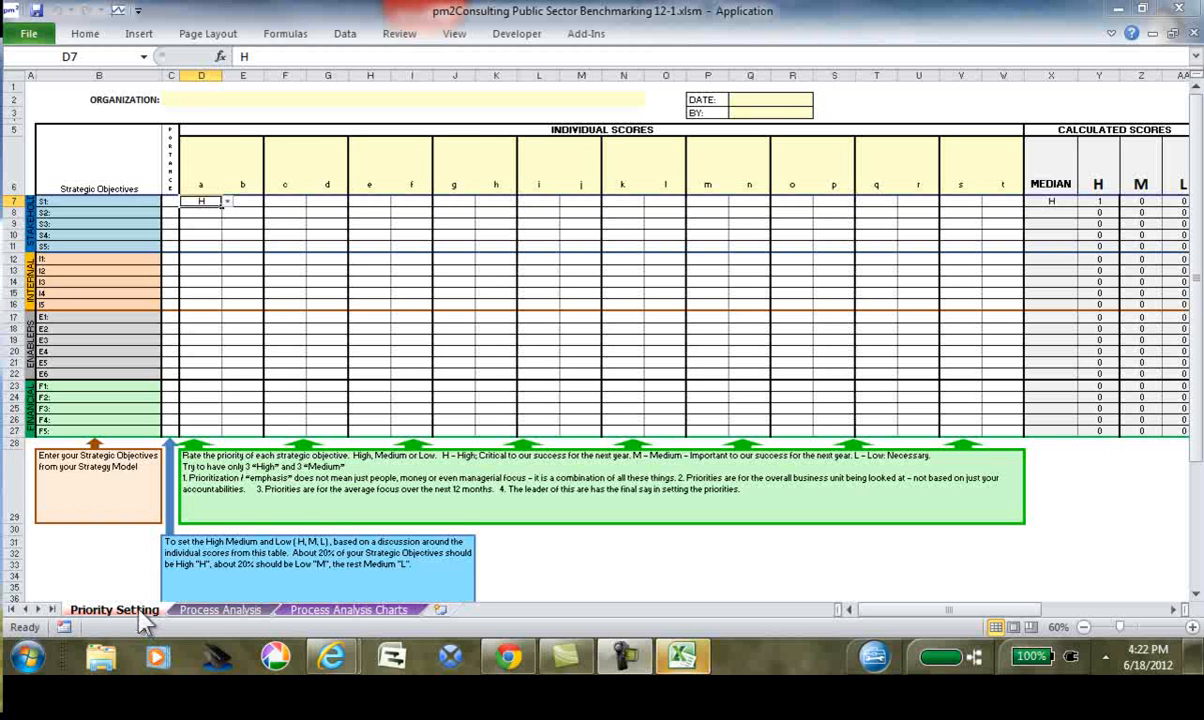
Look over the Process Analysis and Process Analysis Charts sheets, and return to the Priority Setting sheet
left_click(222, 612)
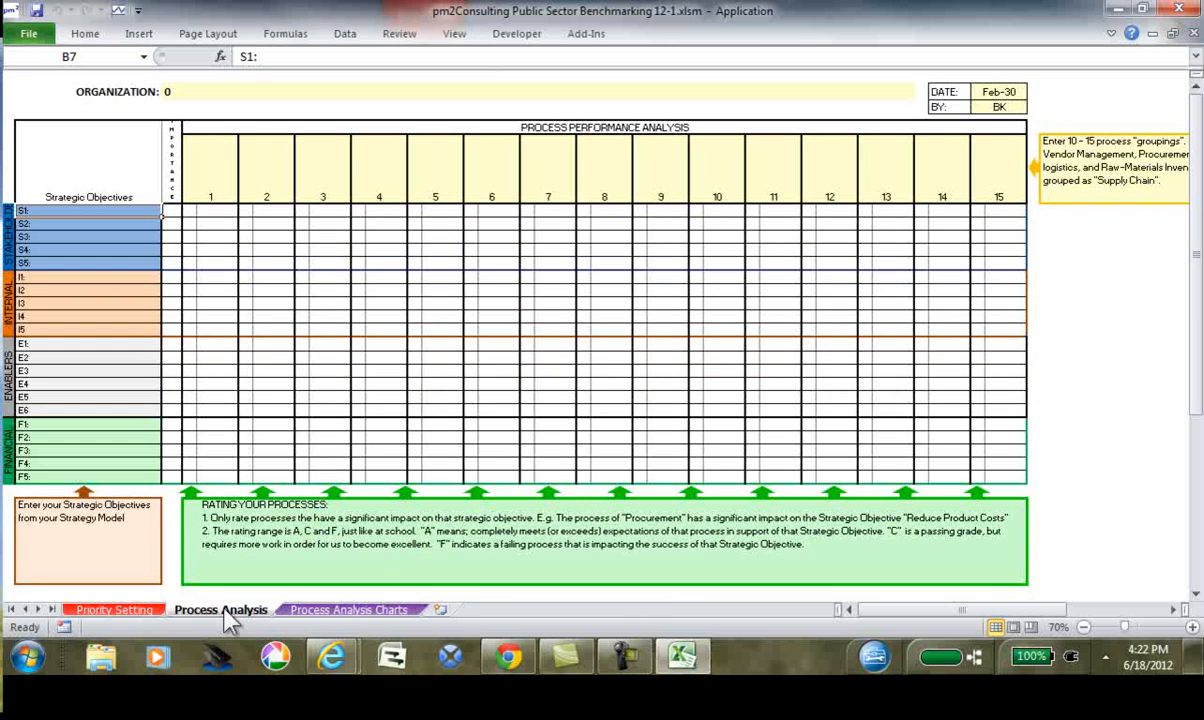
left_click(300, 612)
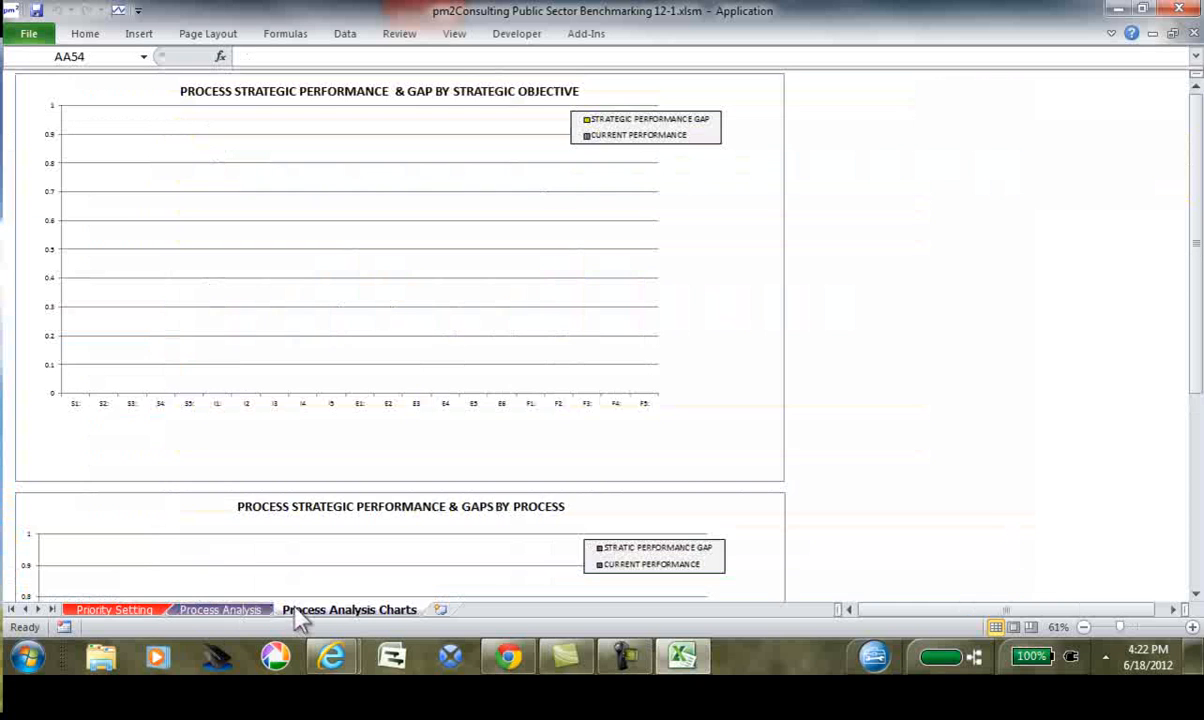
left_click(108, 612)
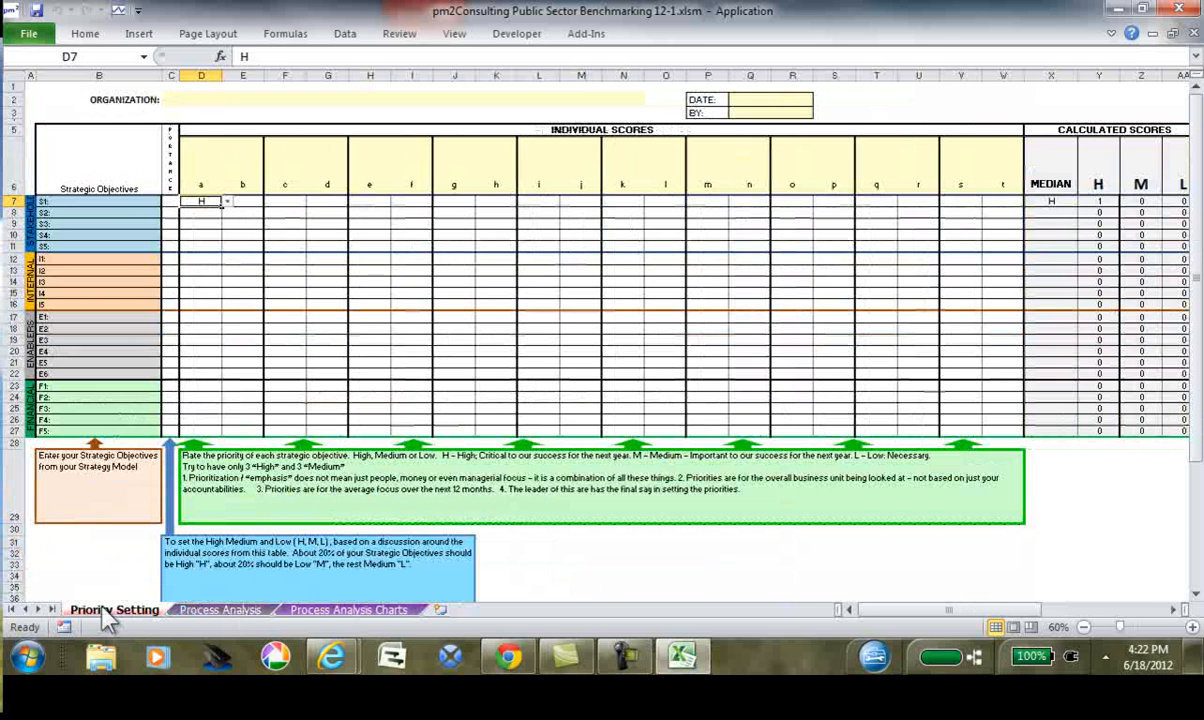
Enter "Ensure stakeholder stisfaction" as strategic objective S1 in the stakeholder section
left_click(109, 201)
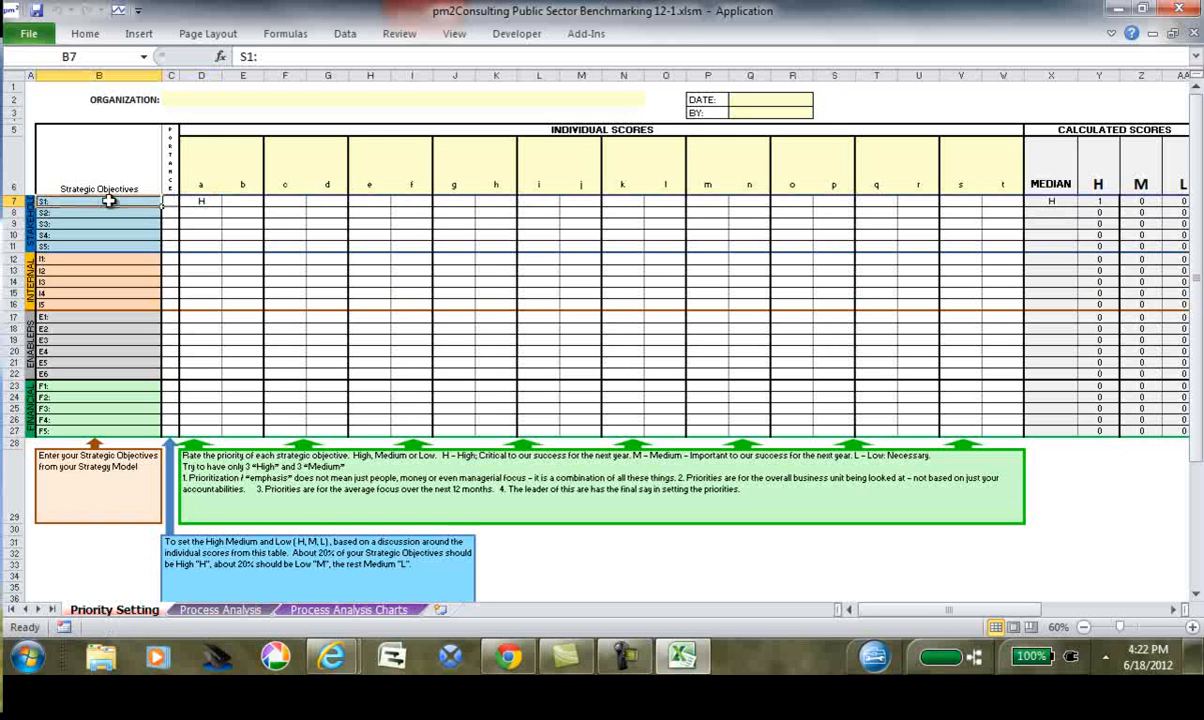
type("E")
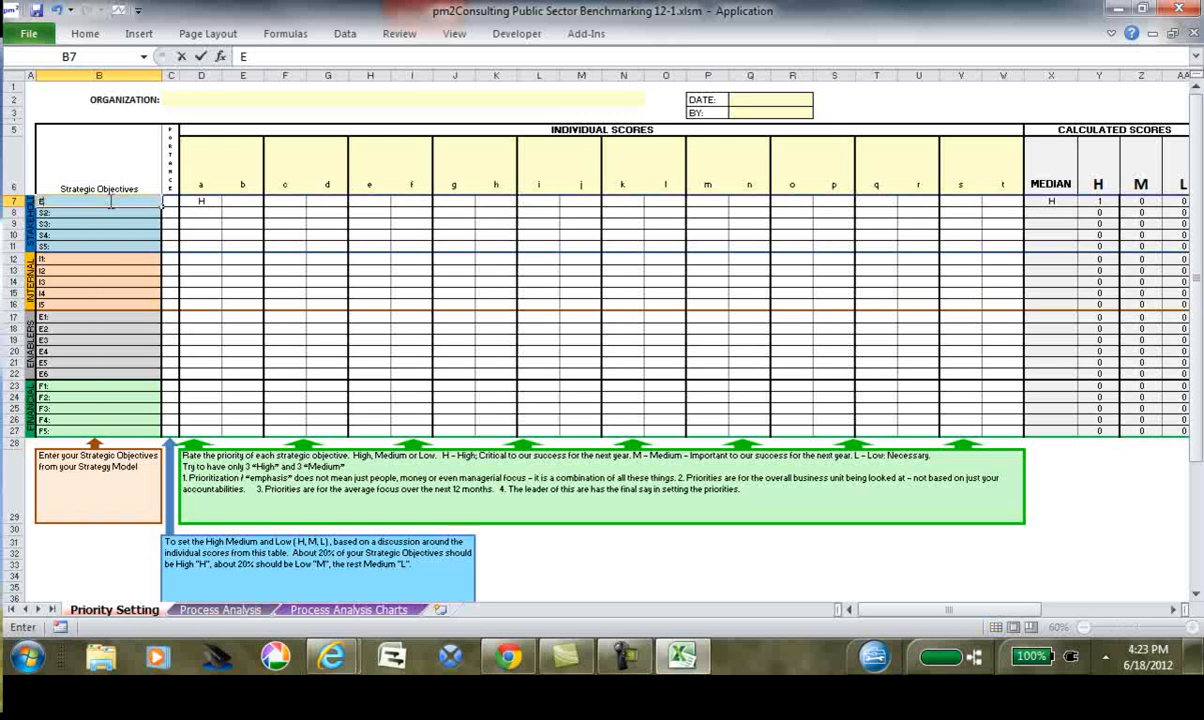
type("nsure stakeholder stisfaction")
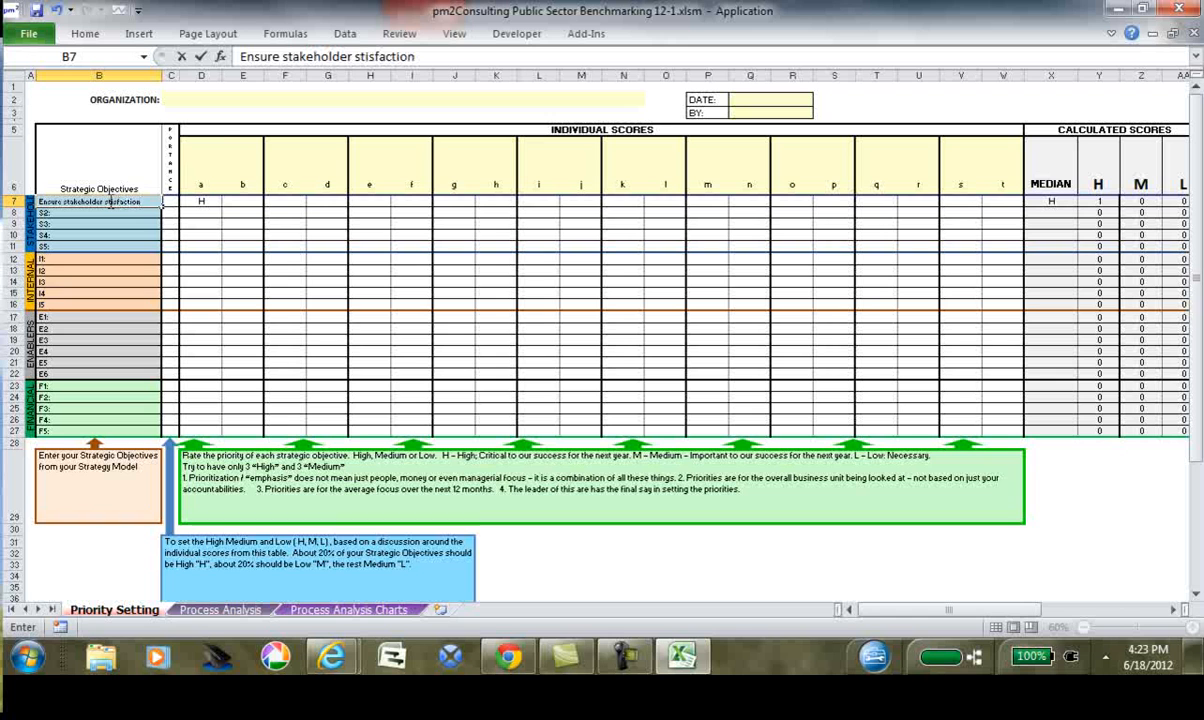
Replace headings a, b and c of the individual scores with the three raters' first names
left_click(203, 186)
type("Bill")
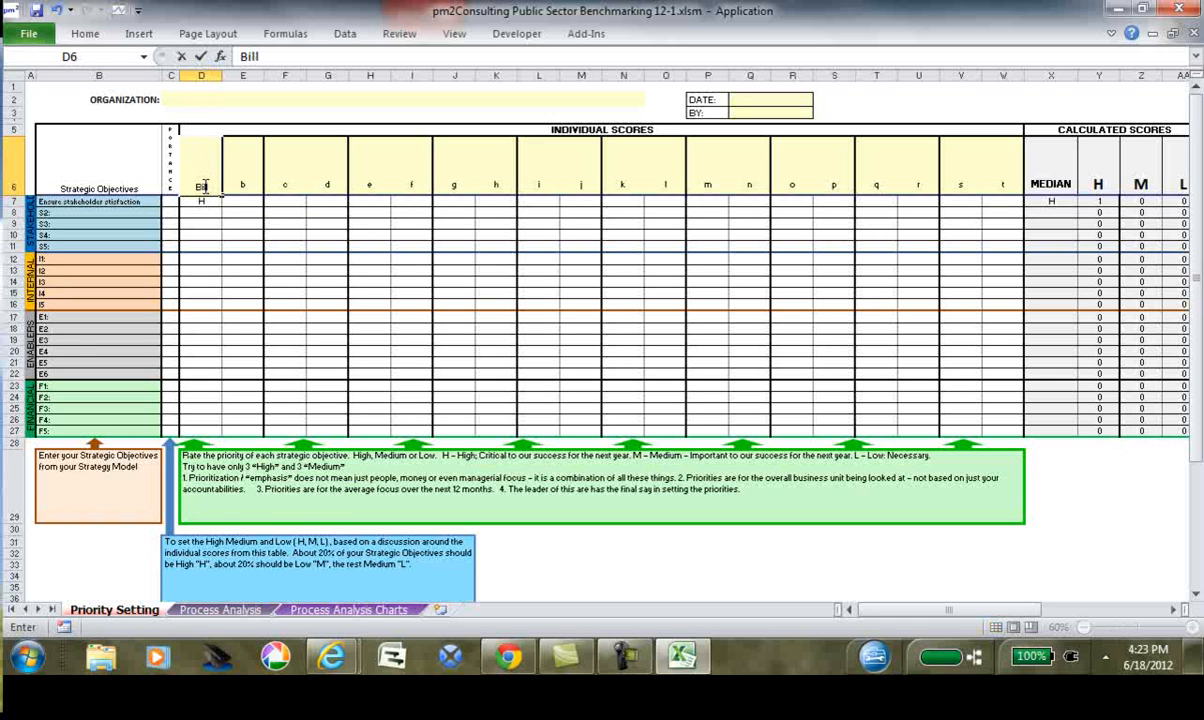
key("Tab")
type("Sue")
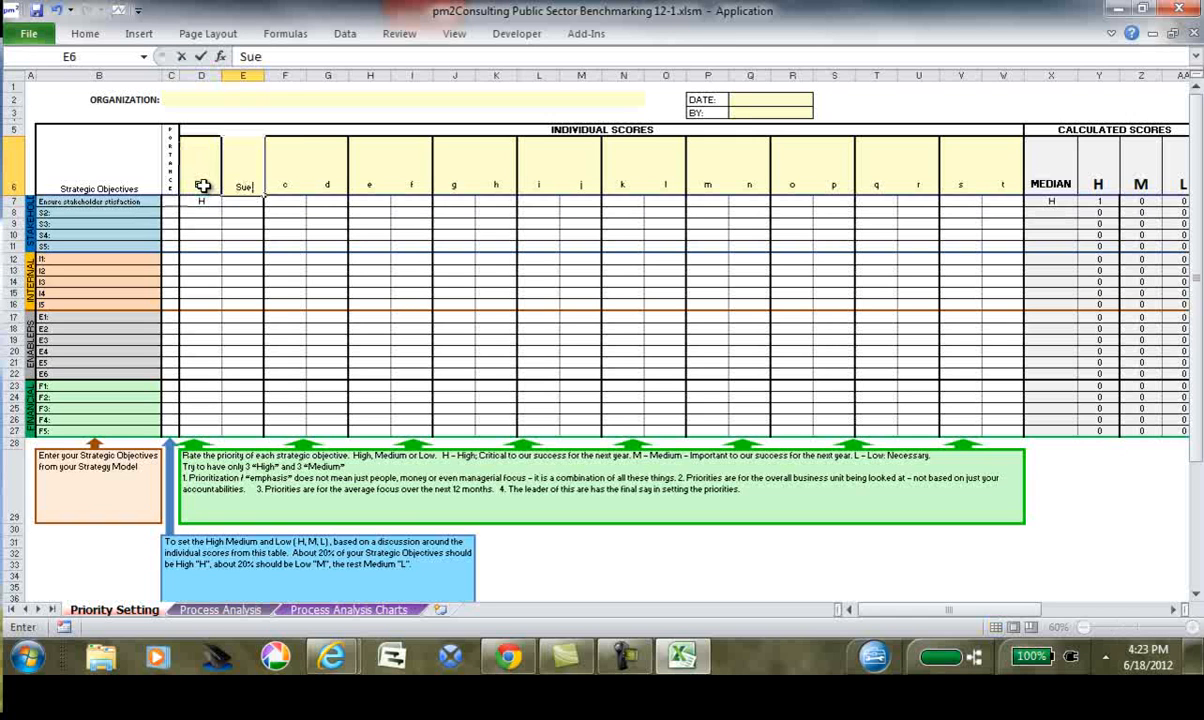
key("Tab")
type("Ami")
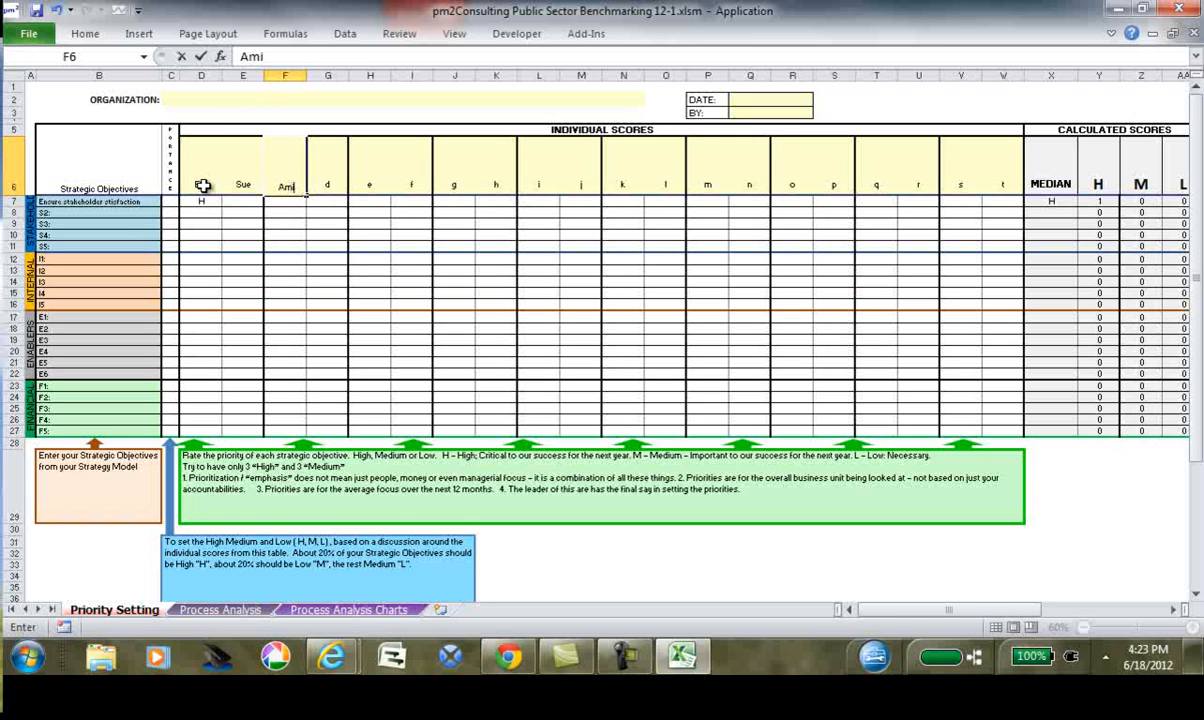
type("d")
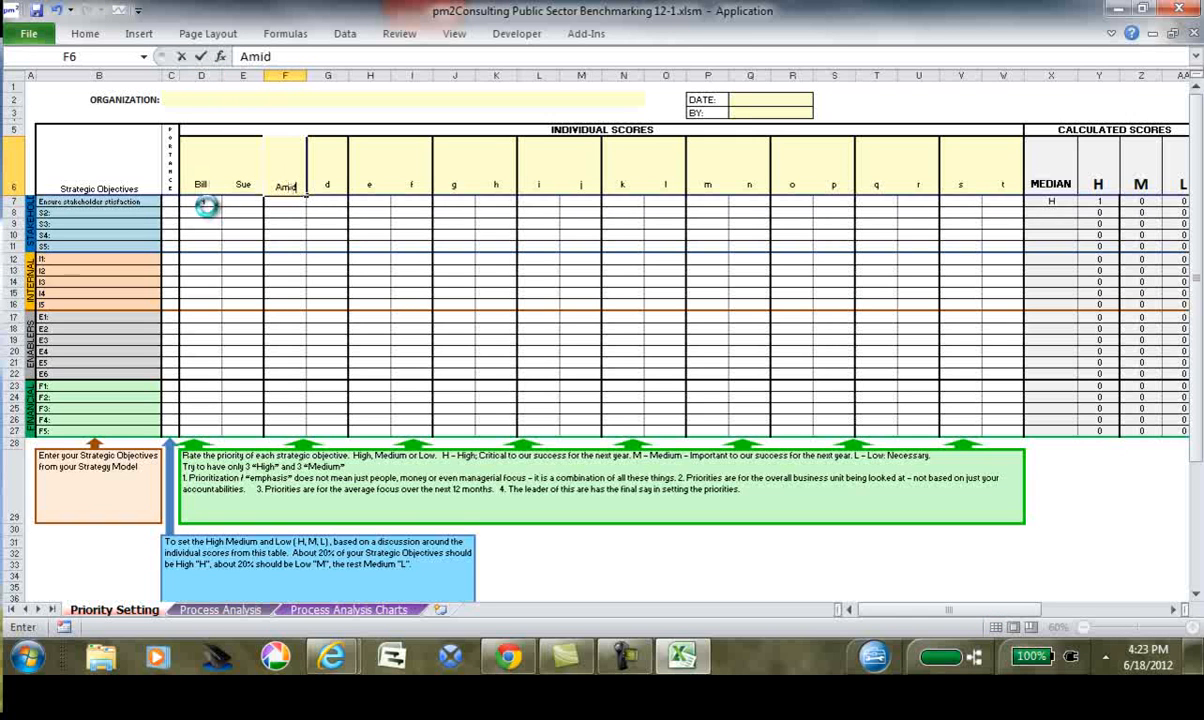
Score the first strategic objective H, M and H for the first, second and third raters
left_click(205, 203)
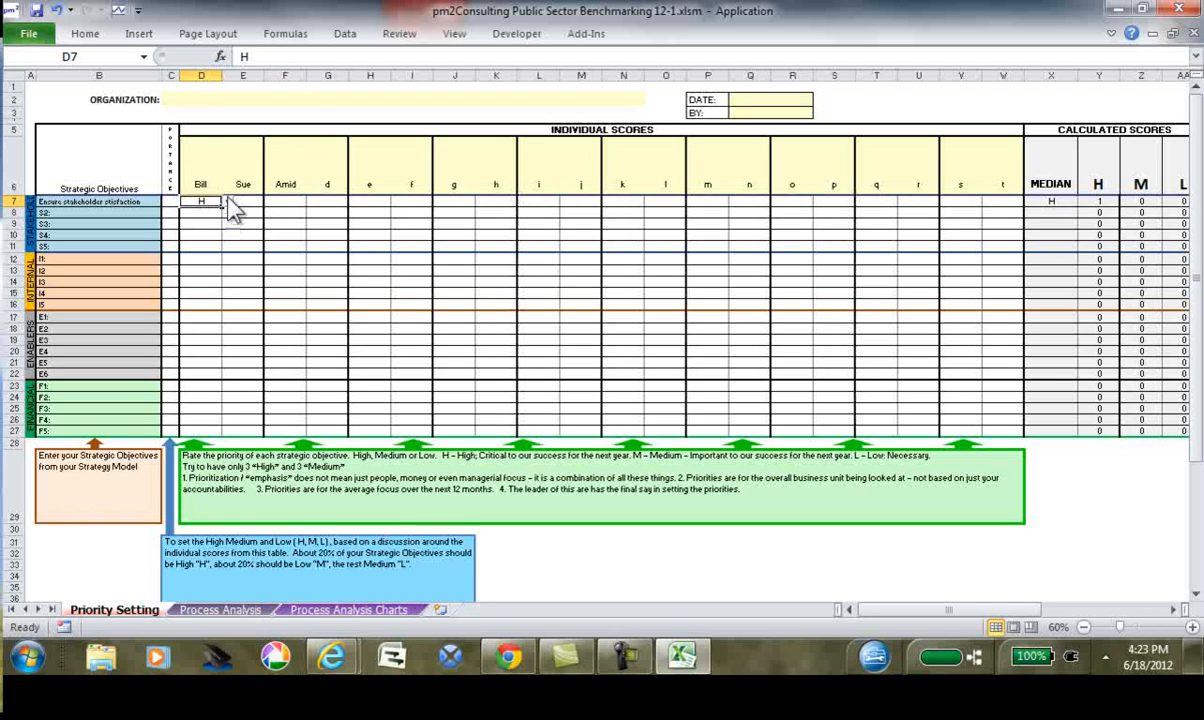
left_click(228, 203)
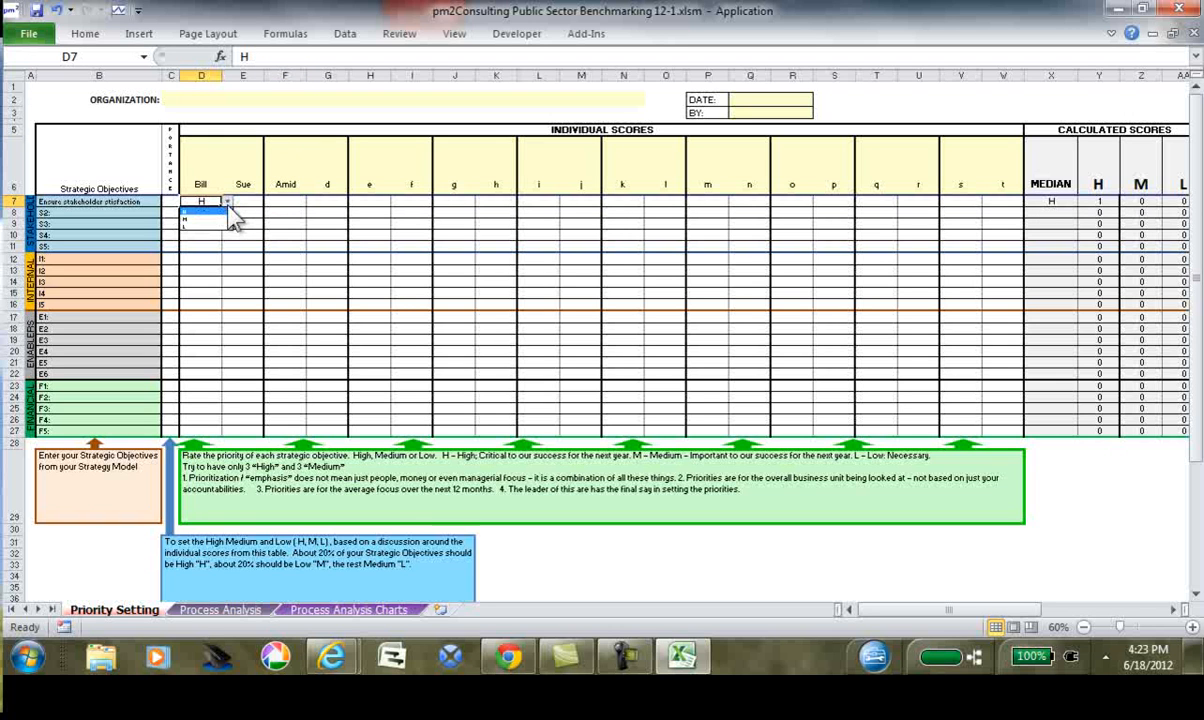
left_click(228, 212)
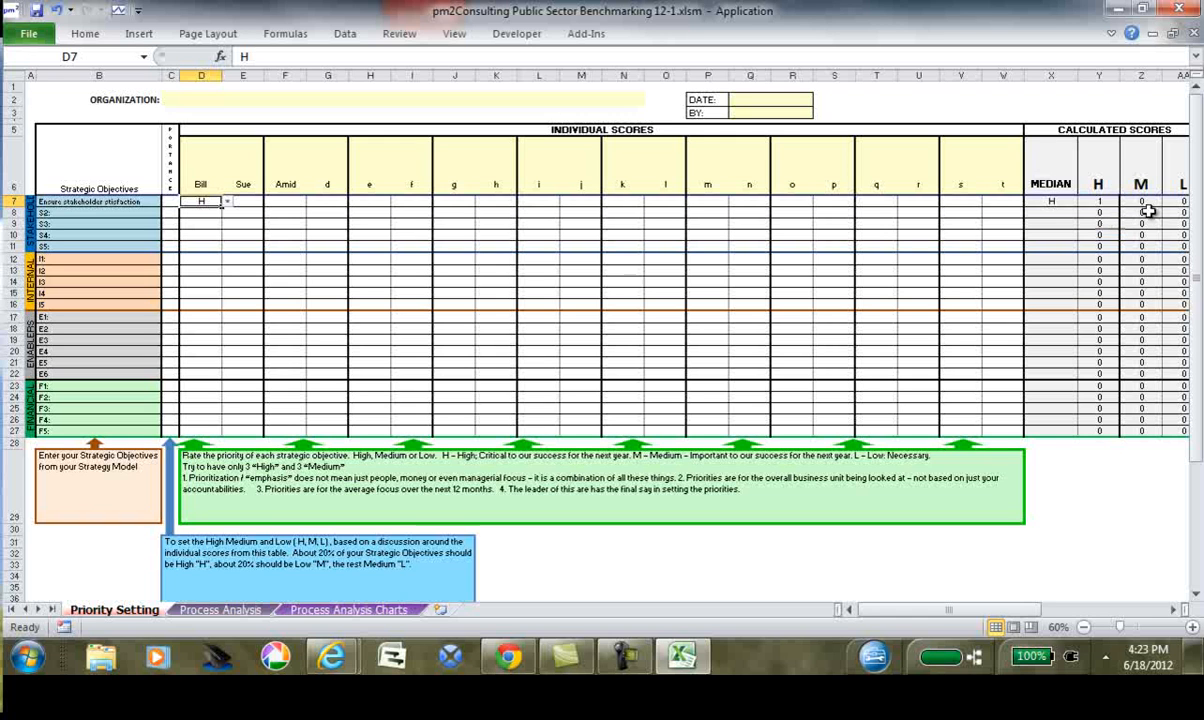
left_click(245, 201)
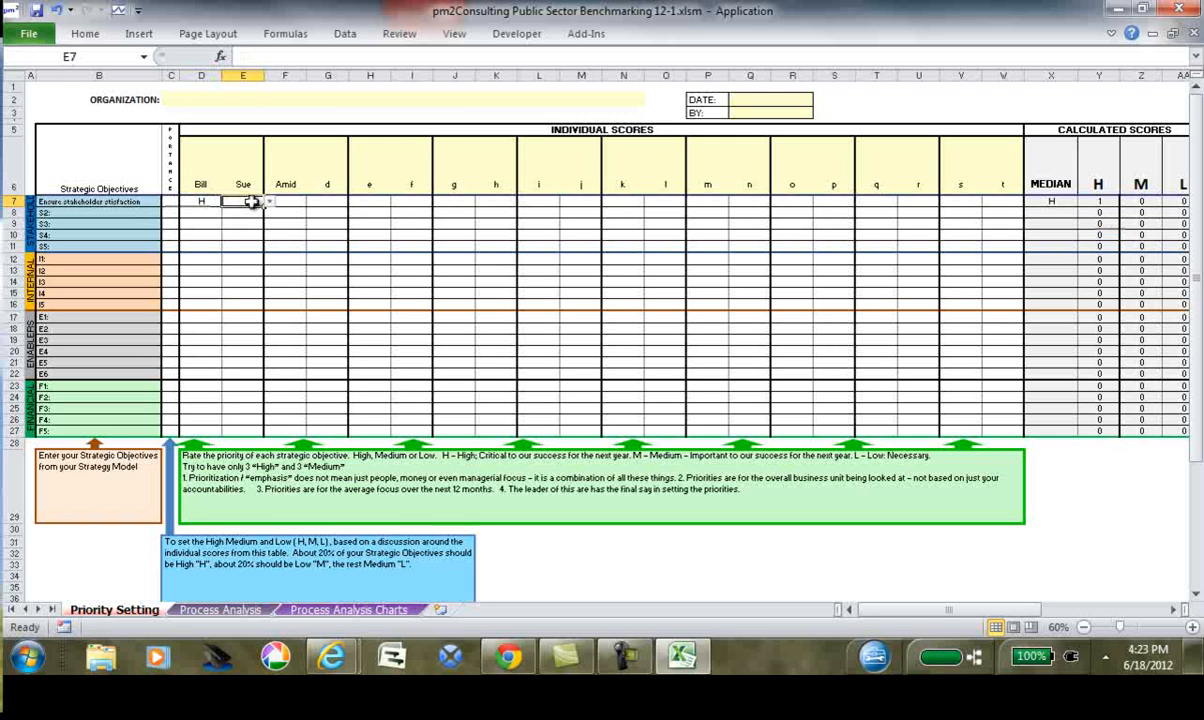
left_click(268, 202)
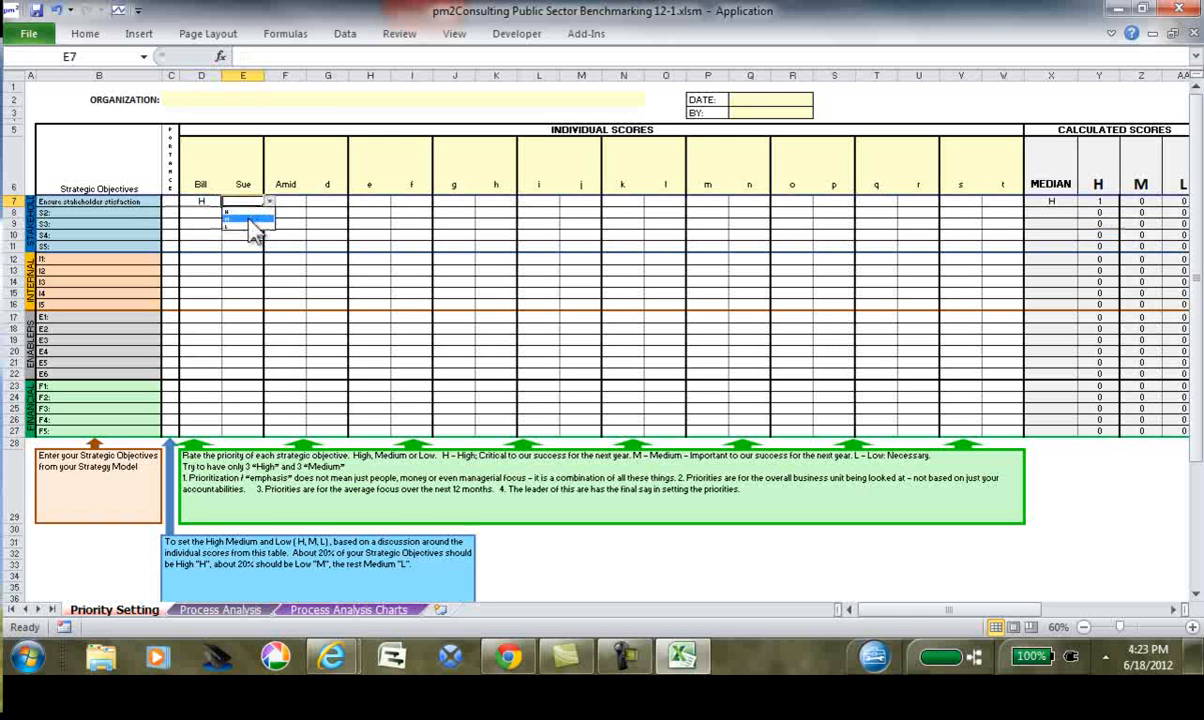
left_click(252, 223)
left_click(300, 201)
left_click(311, 202)
left_click(300, 212)
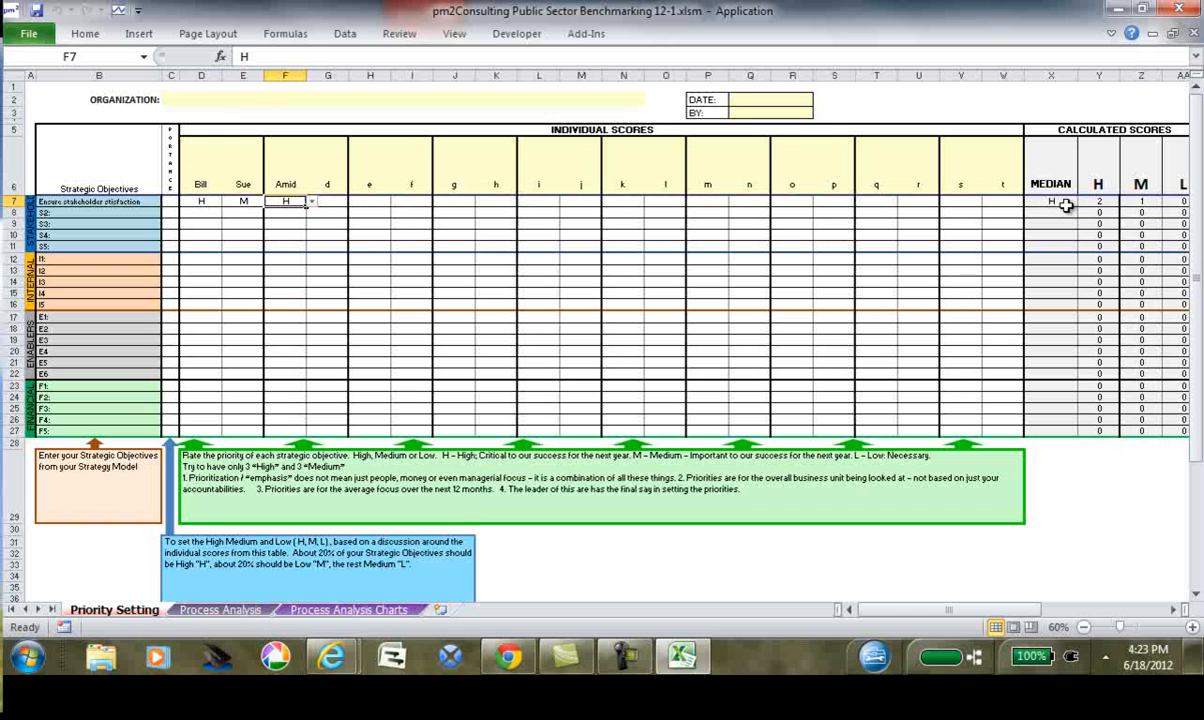
Change the third rater's score for the first strategic objective to M
left_click(243, 201)
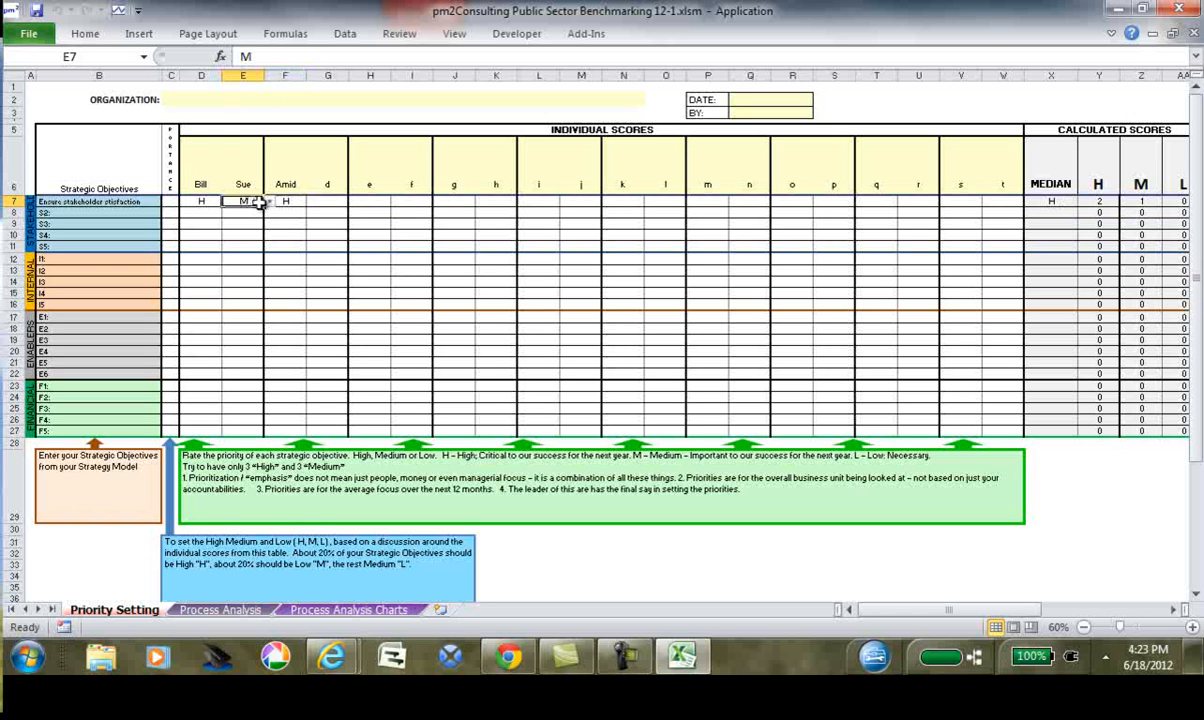
left_click(284, 200)
left_click(311, 201)
left_click(305, 219)
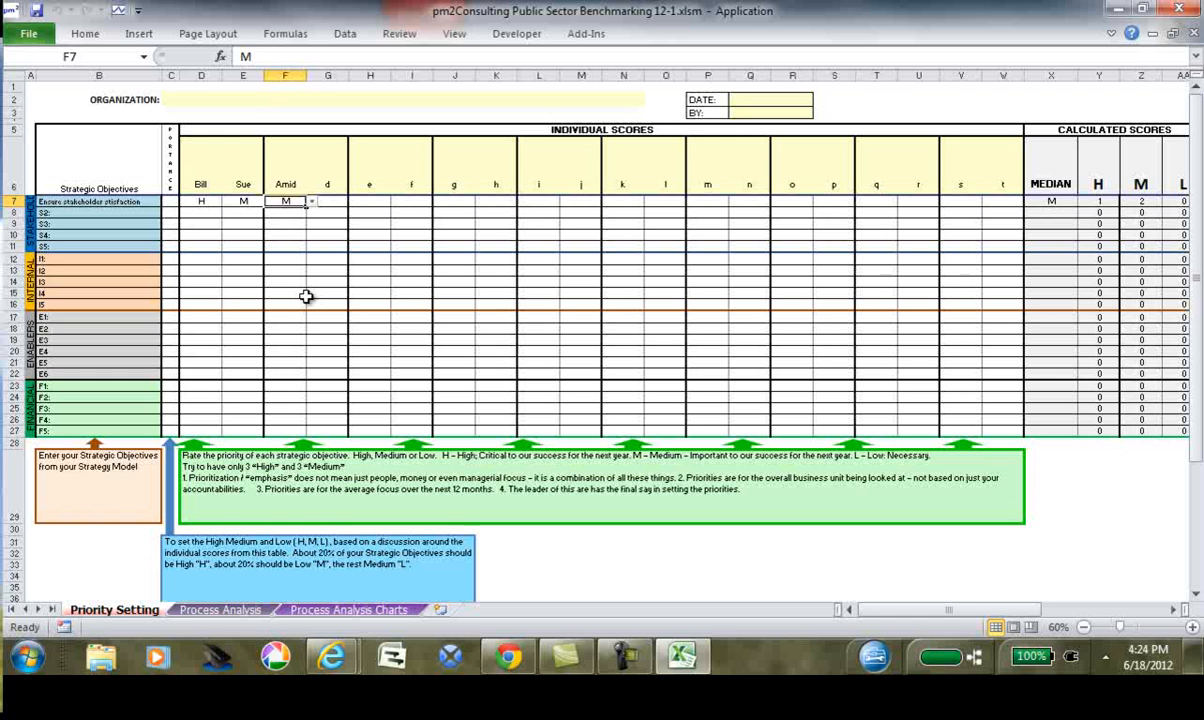
Enter "speedy service" as strategic objective S2 in the stakeholder section
left_click(140, 202)
left_click(137, 214)
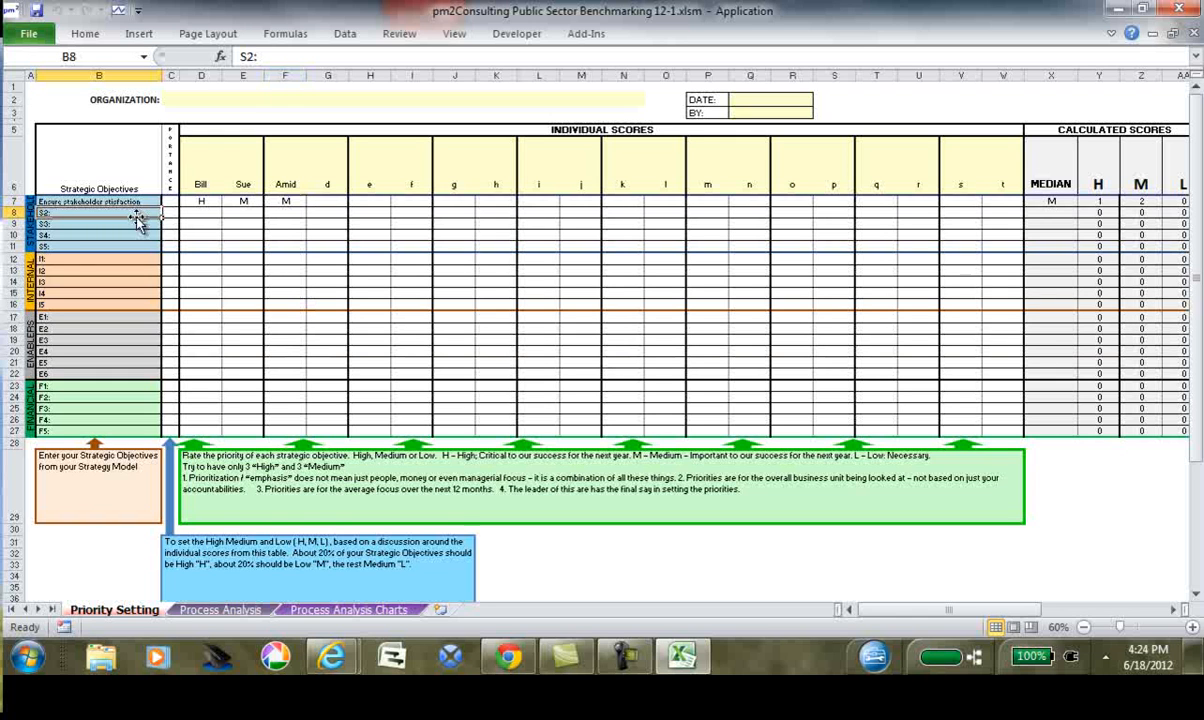
type("speedy s")
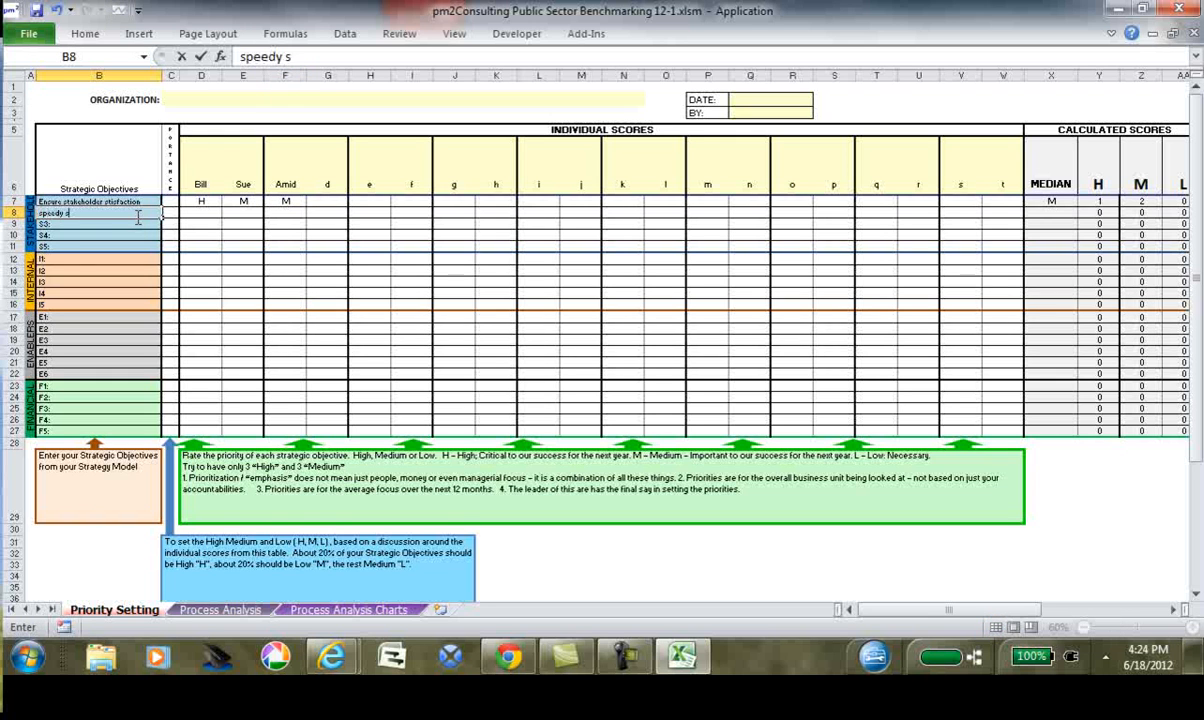
type("ervice")
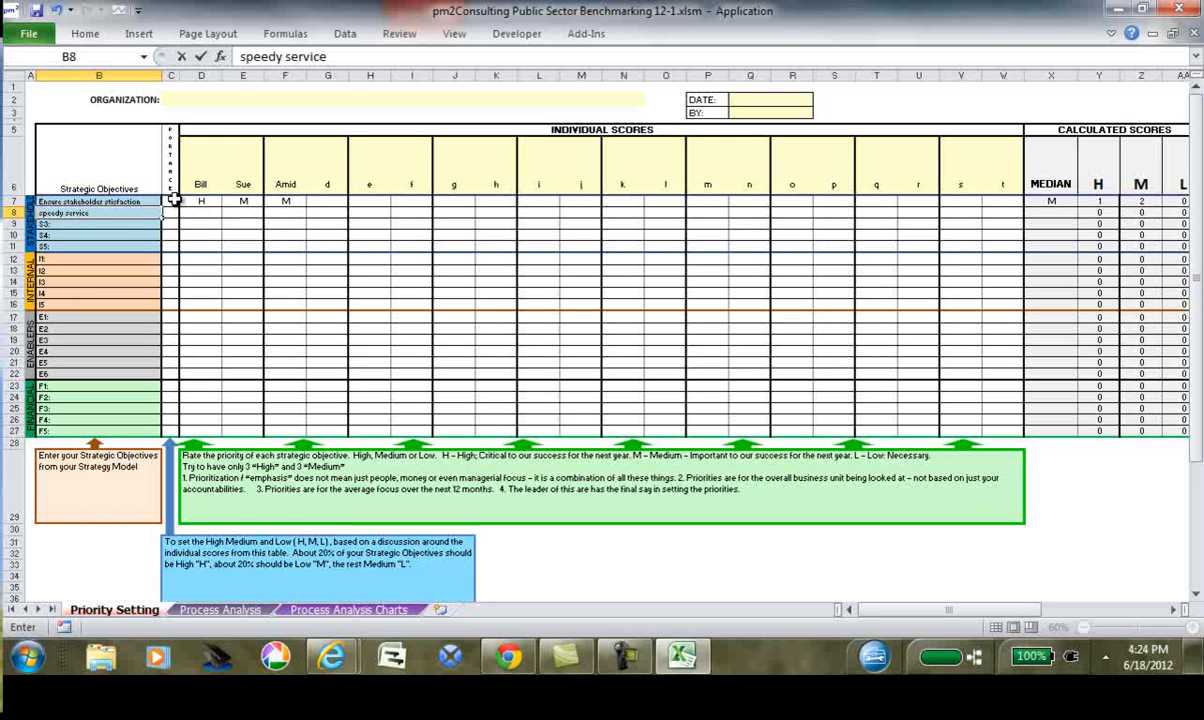
Set the overall importance to H for the stakeholder satisfaction objective and M for speedy service
left_click(174, 200)
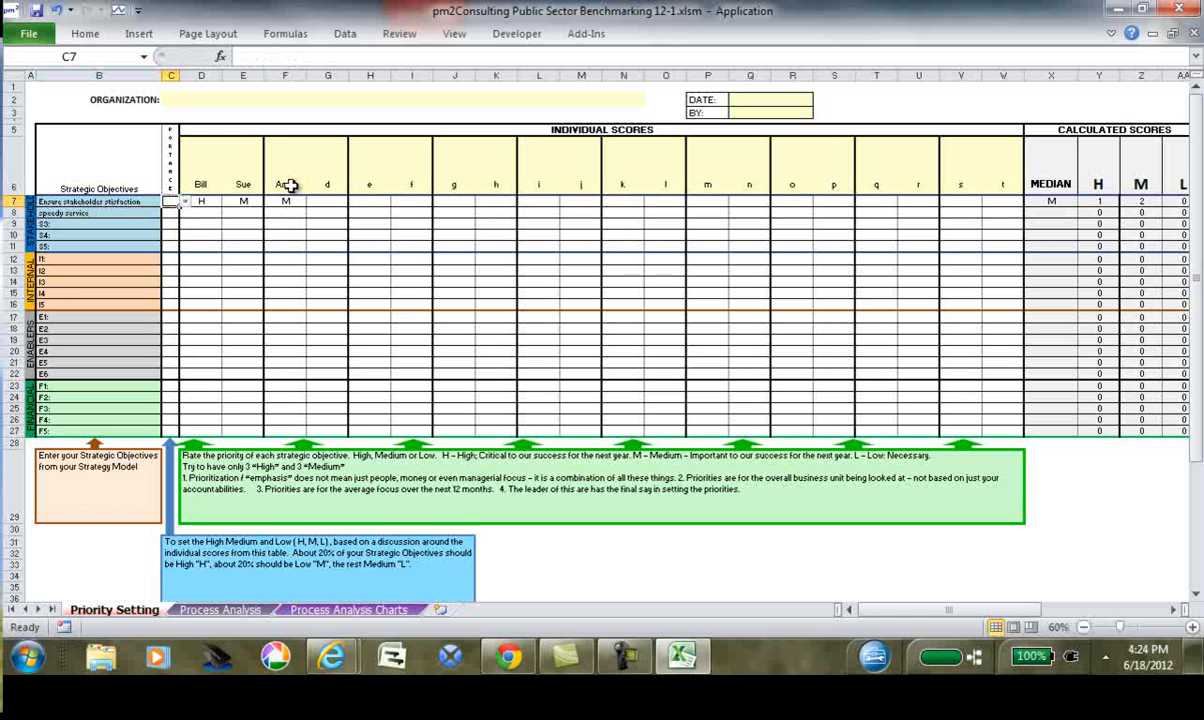
left_click(185, 201)
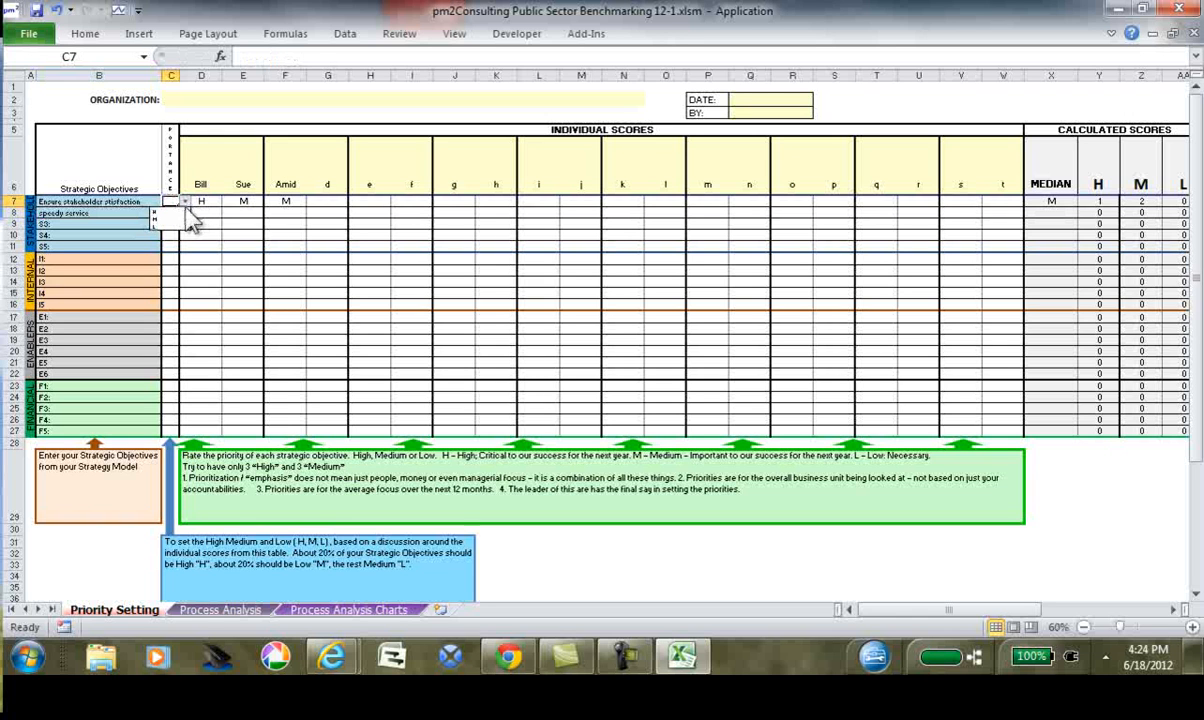
left_click(172, 211)
left_click(172, 214)
left_click(185, 213)
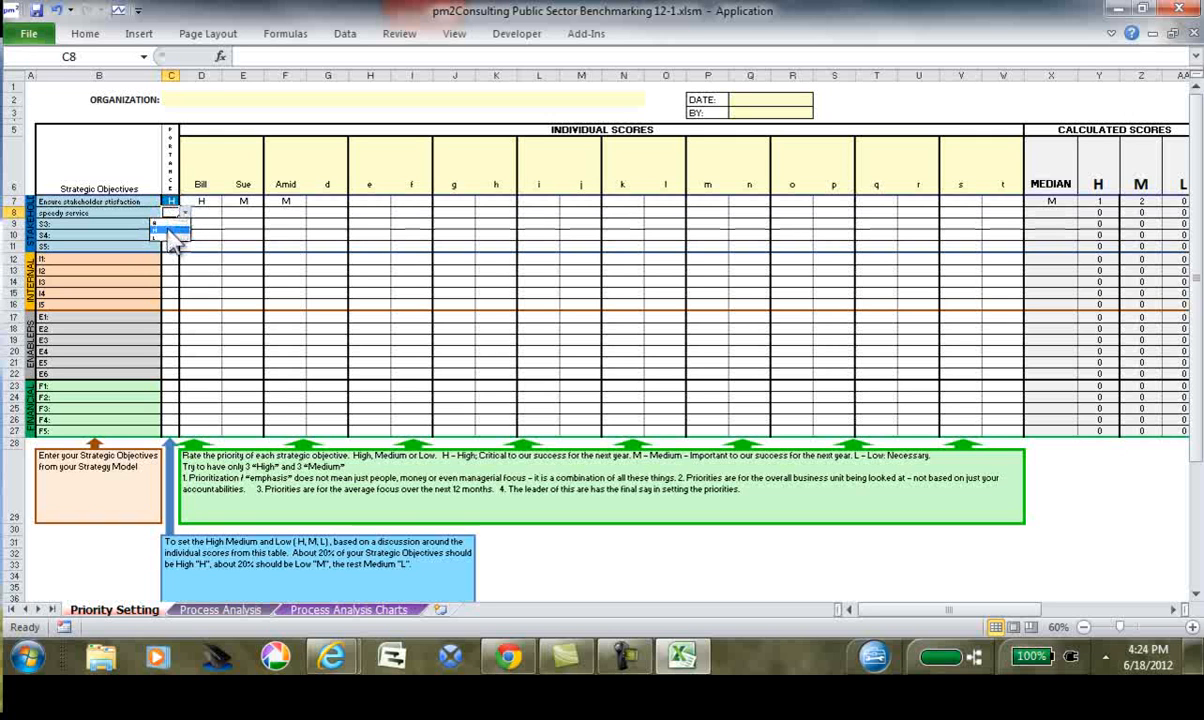
left_click(170, 230)
Enter "great people" as strategic objective S3 and set its overall importance to L
left_click(112, 225)
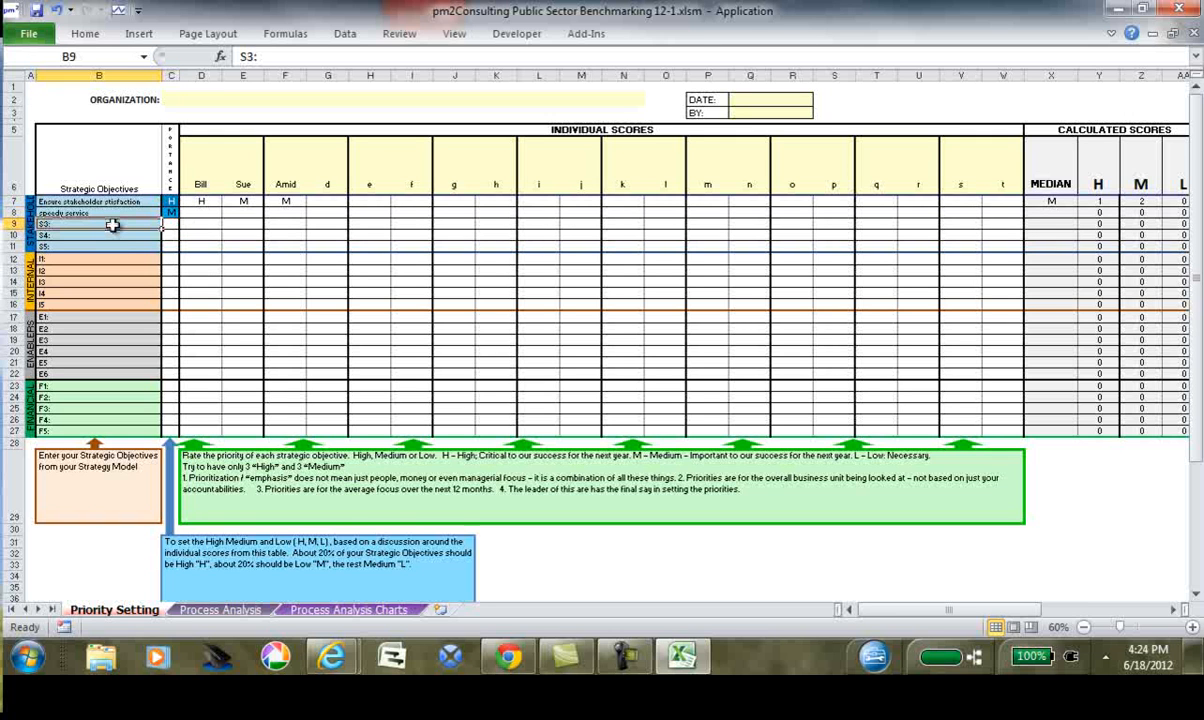
type("g")
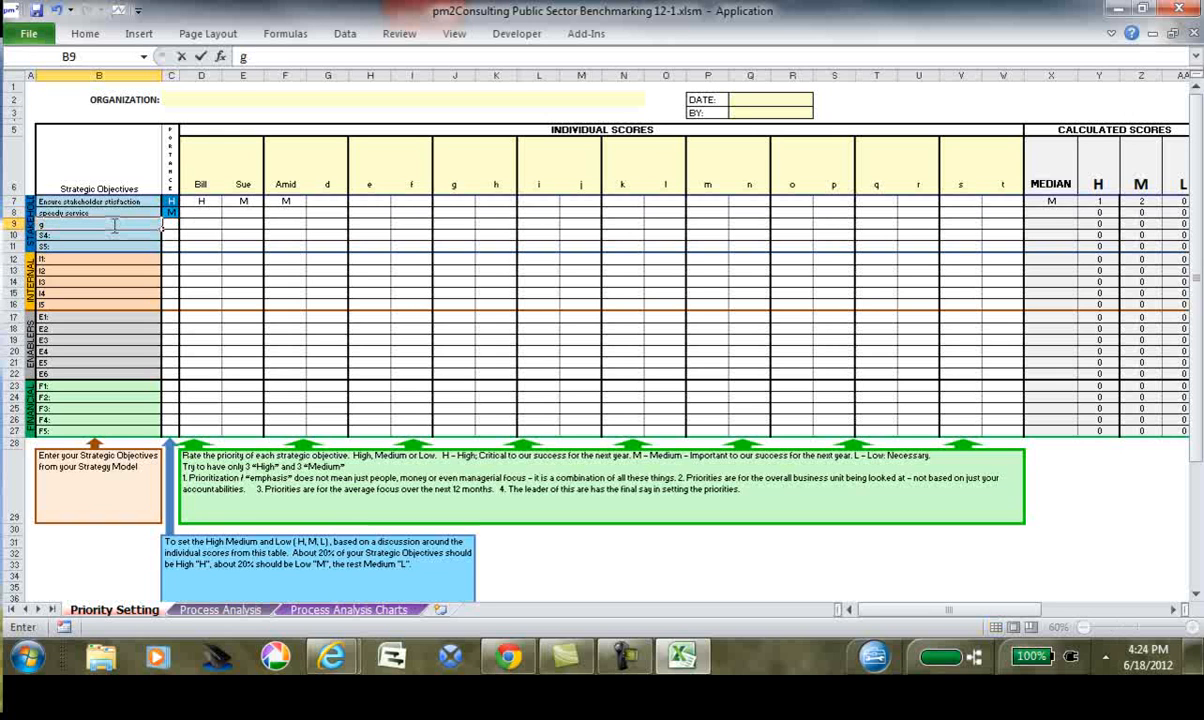
type("reat people")
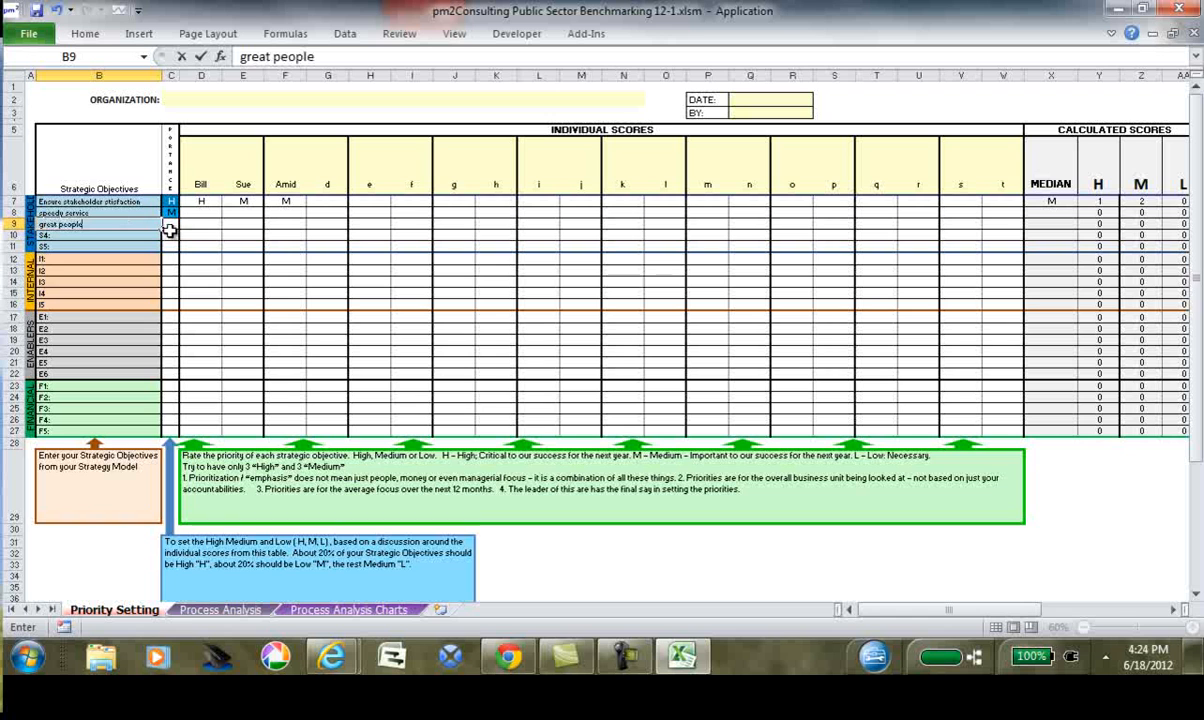
left_click(171, 224)
left_click(184, 224)
left_click(158, 247)
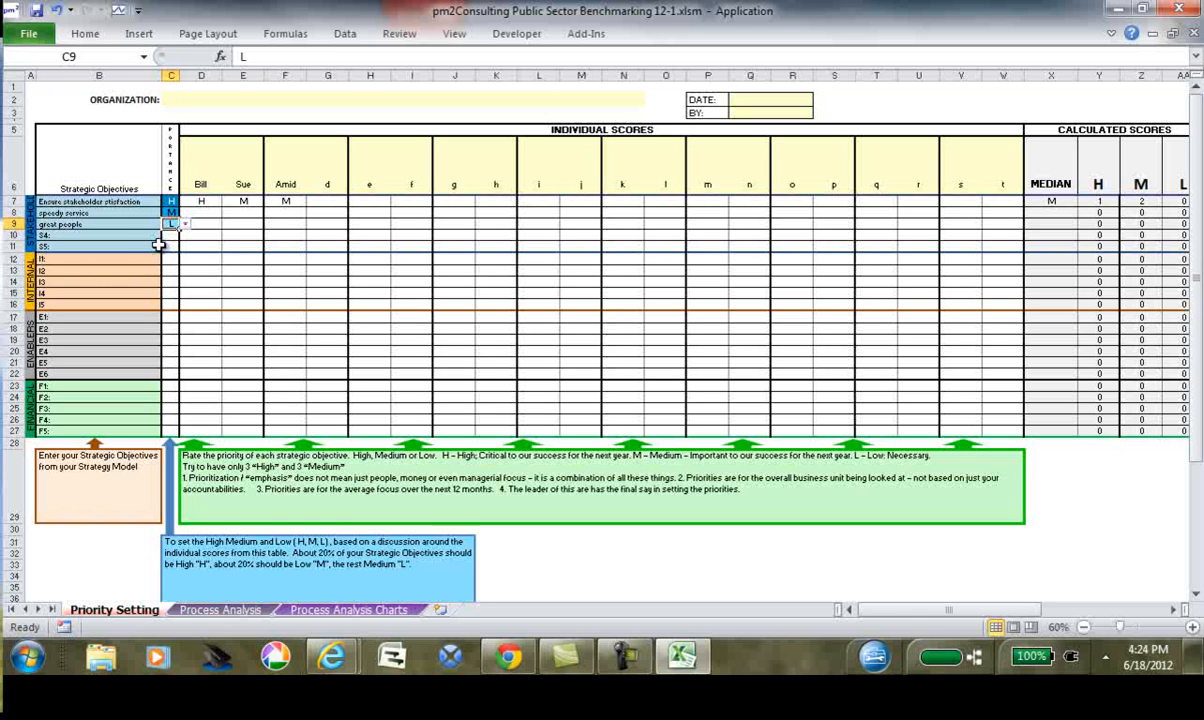
On the Process Analysis sheet, name the first three process columns Customer Service, Funding and Operations
left_click(220, 609)
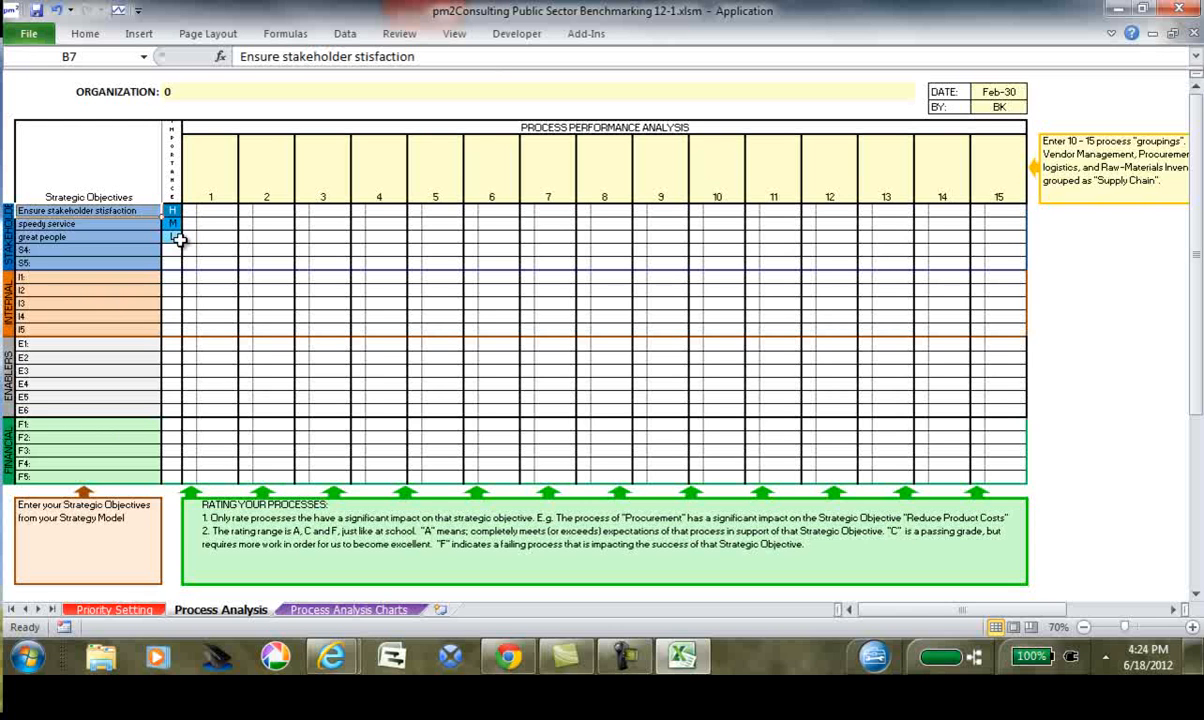
left_click(211, 173)
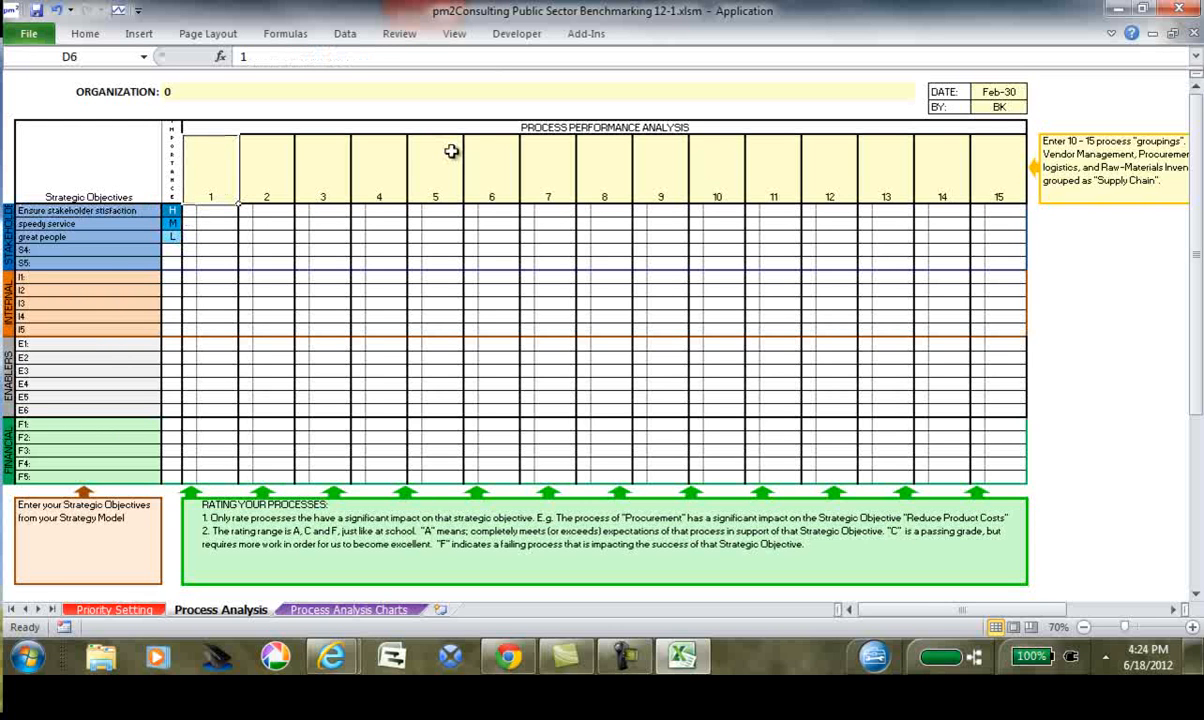
type("Customer")
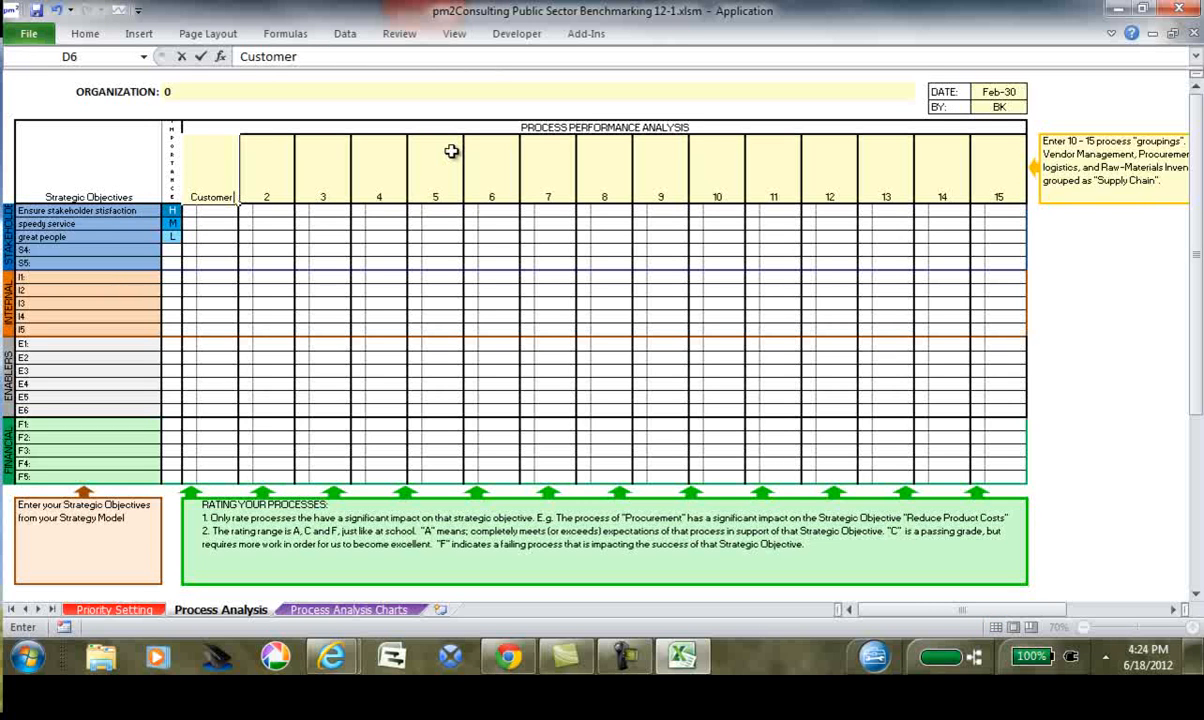
type(" Service")
key("Tab")
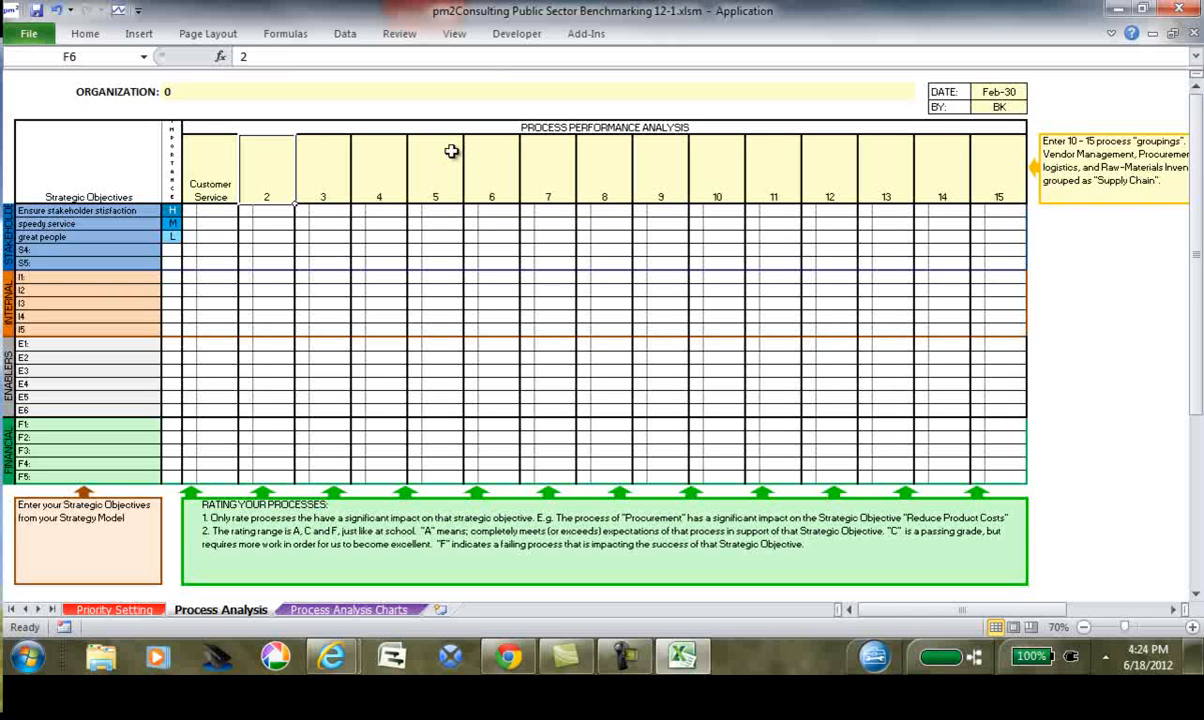
type("Fud")
key("BackSpace")
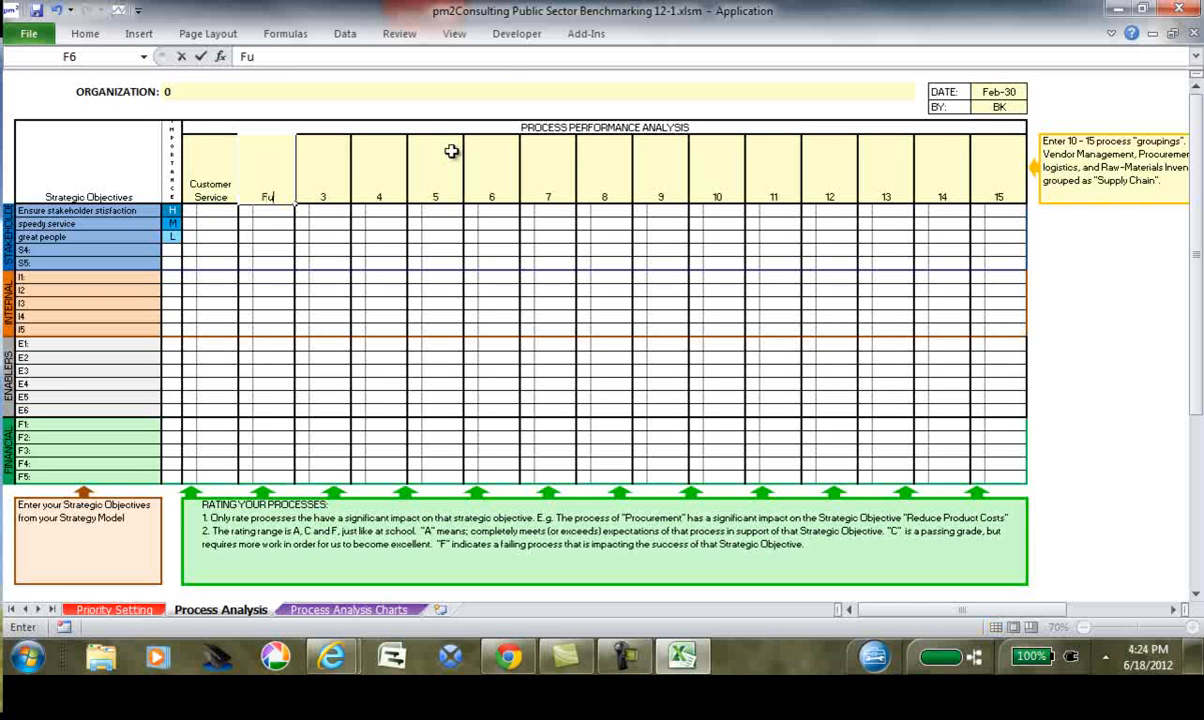
type("nding")
key("Tab")
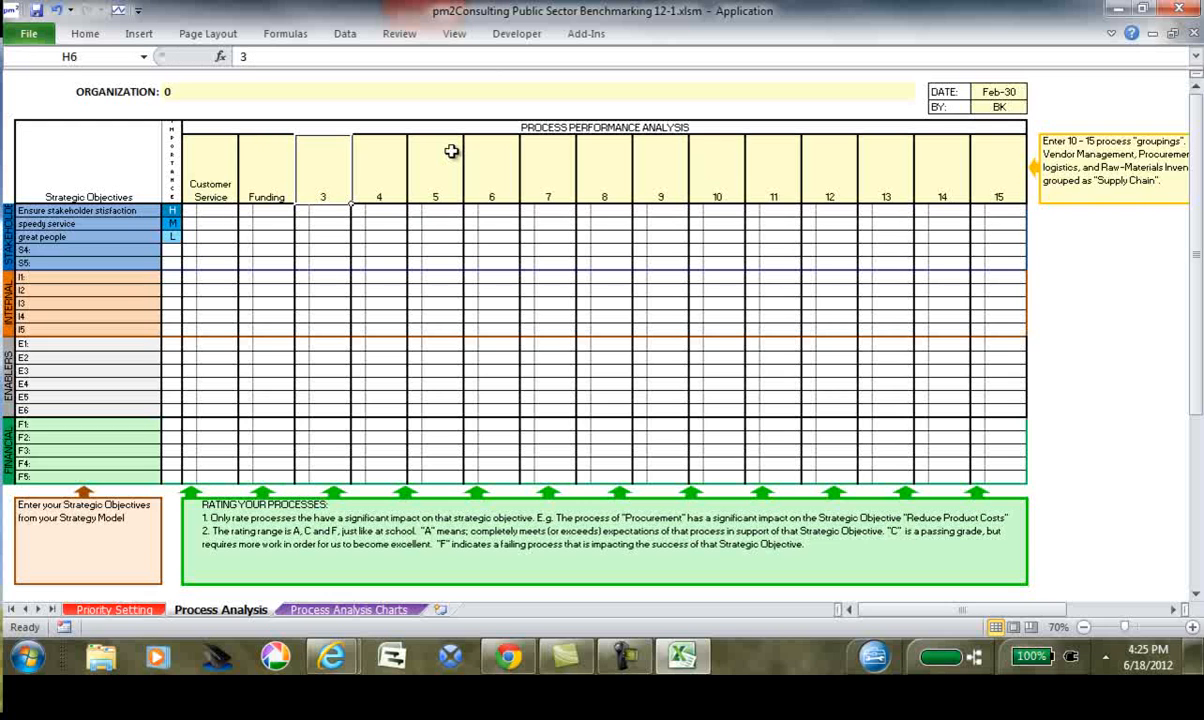
type("Operations")
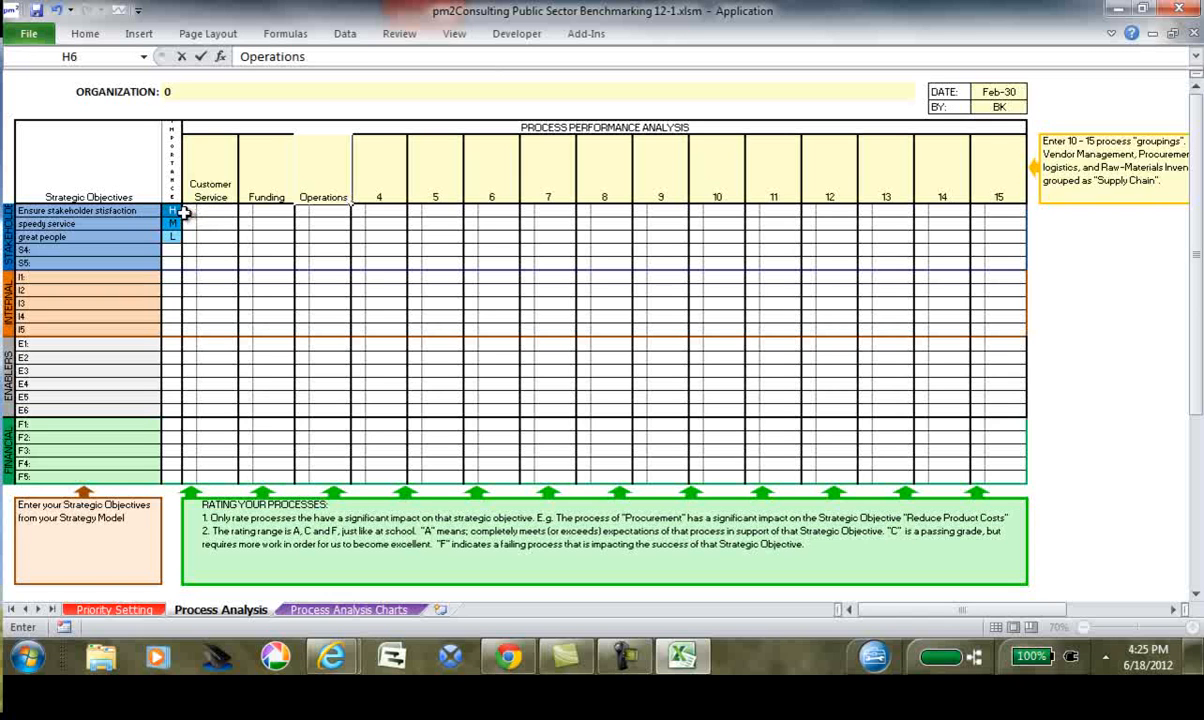
Rate the Customer Service process A for stakeholder satisfaction, C for speedy service and F for great people
left_click(216, 190)
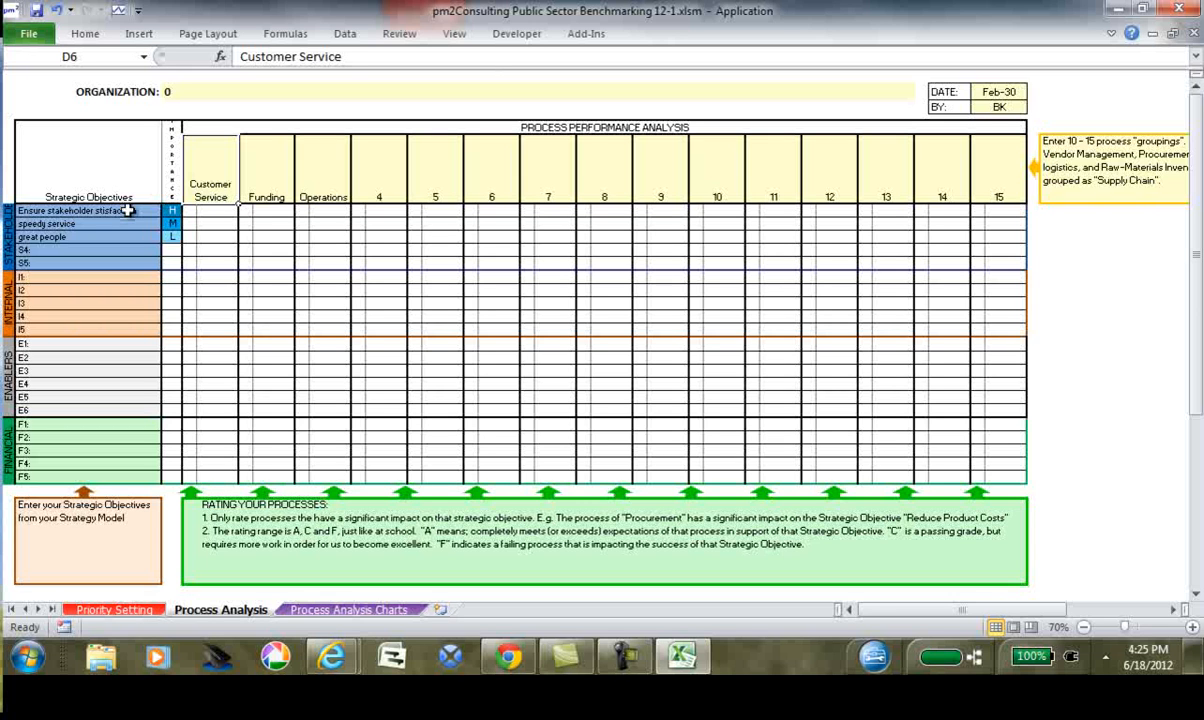
left_click(190, 210)
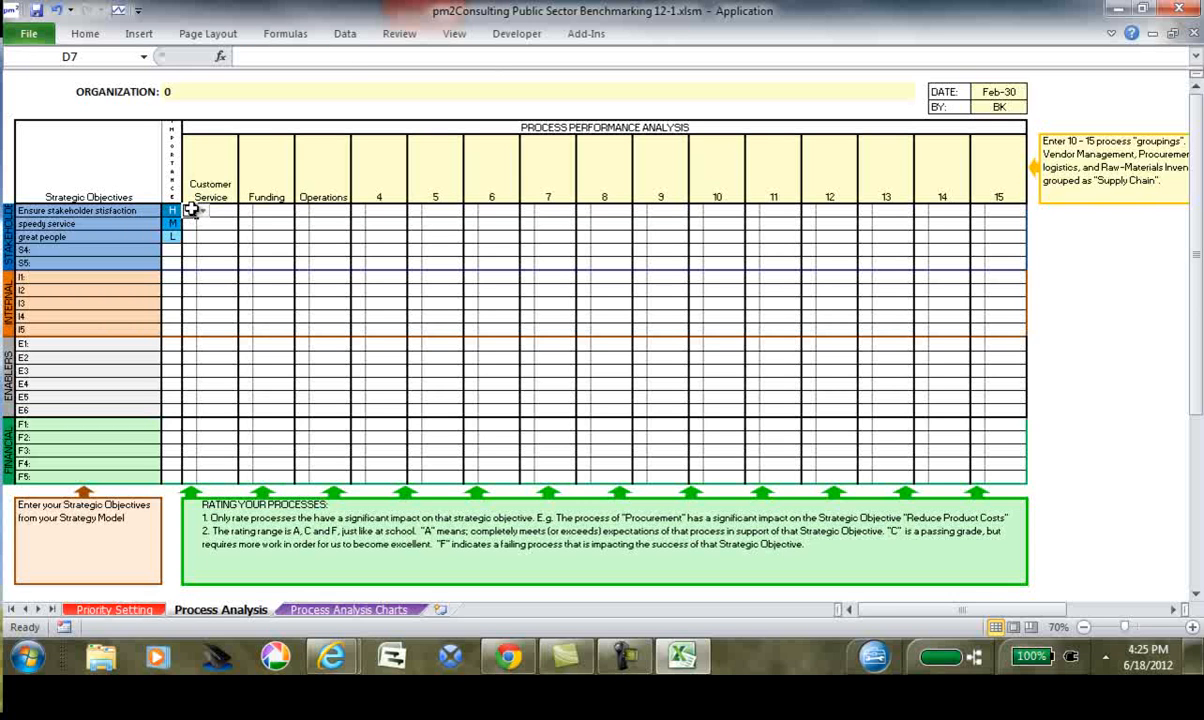
left_click(202, 211)
left_click(196, 231)
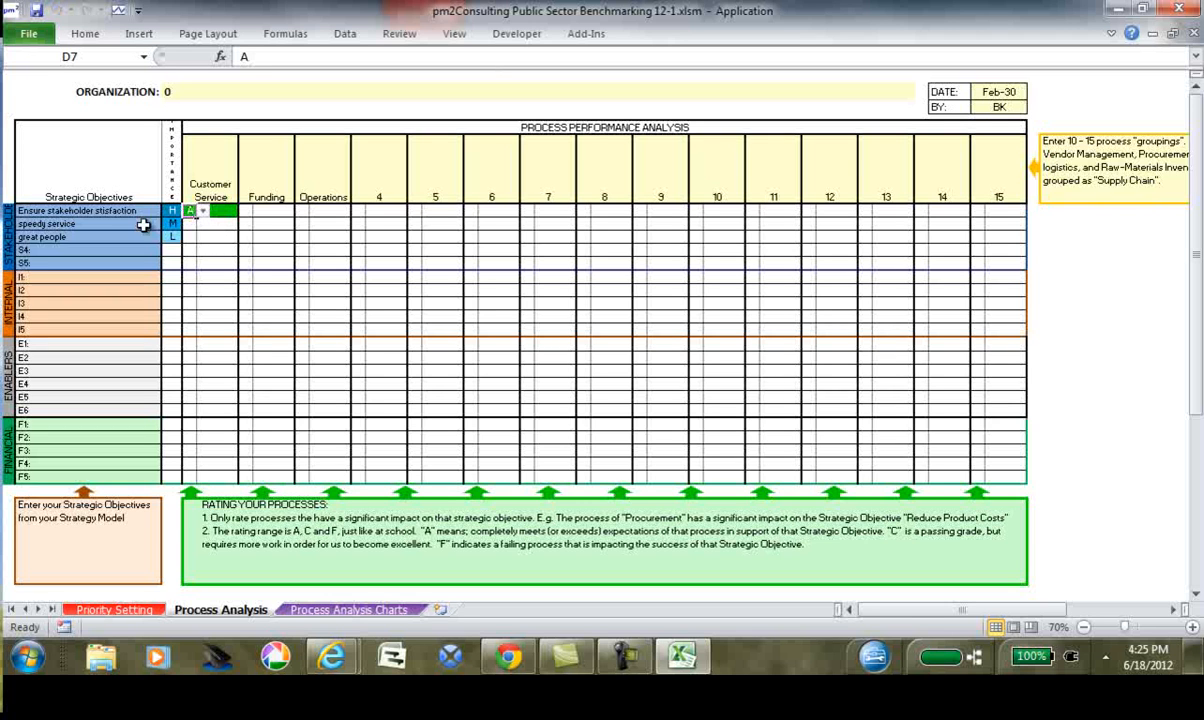
left_click(192, 223)
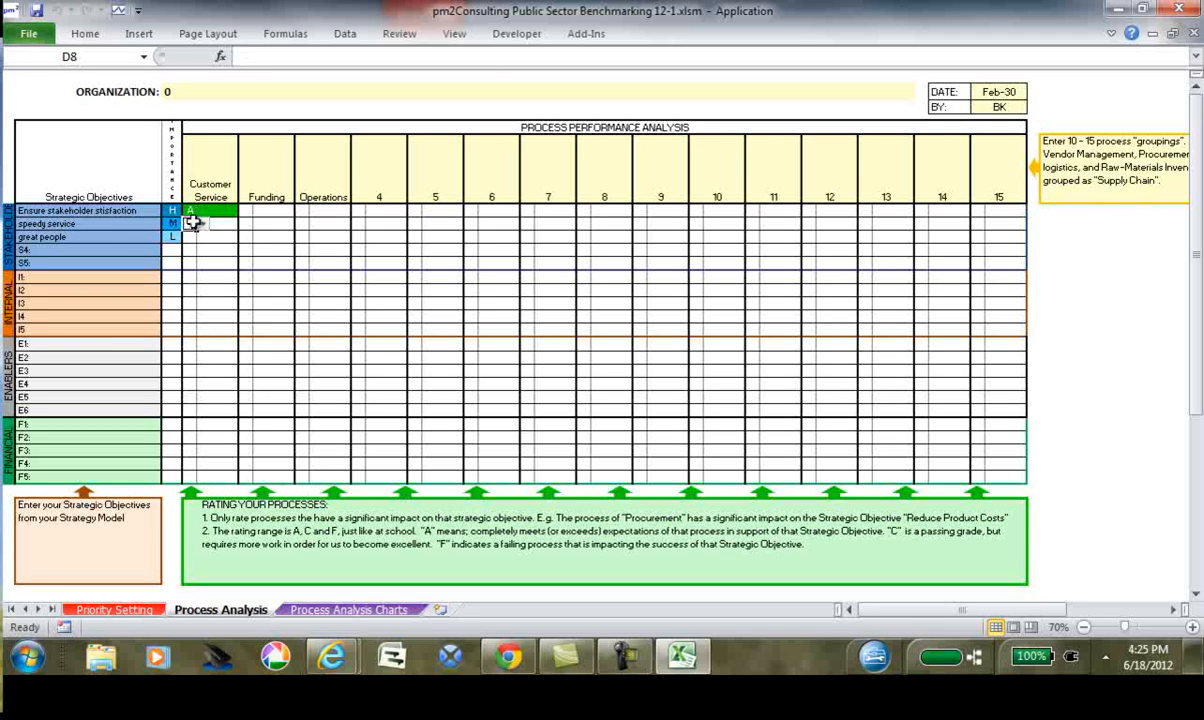
left_click(202, 224)
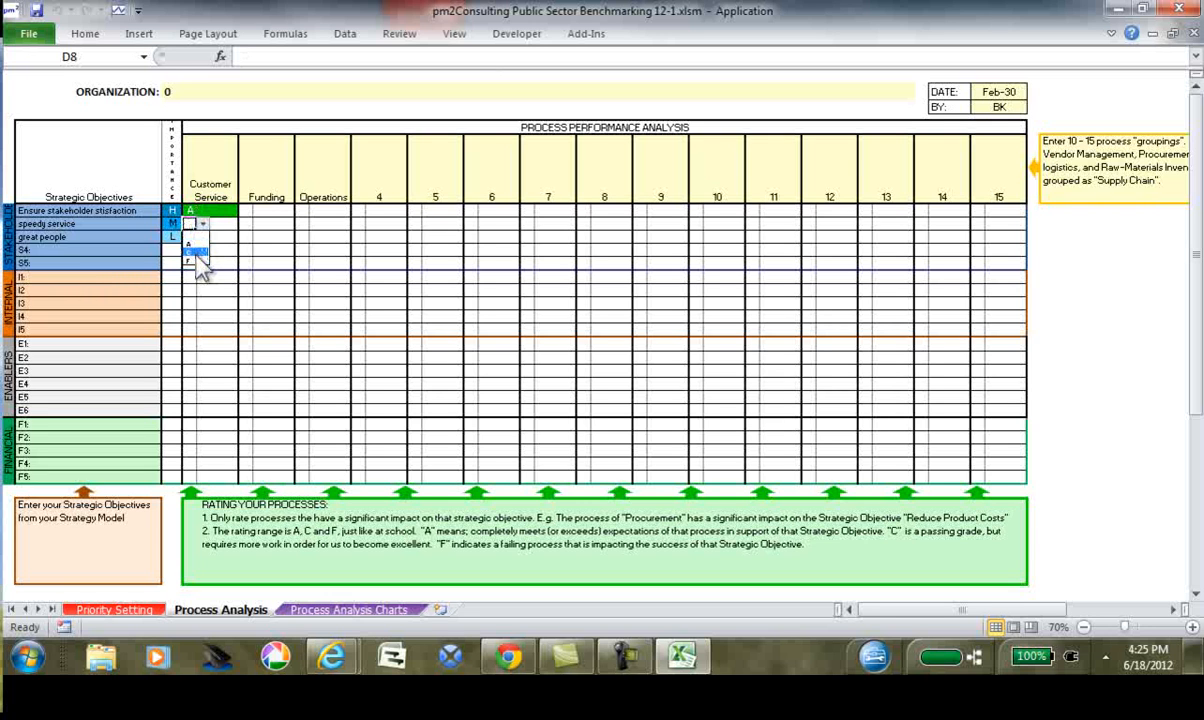
left_click(196, 252)
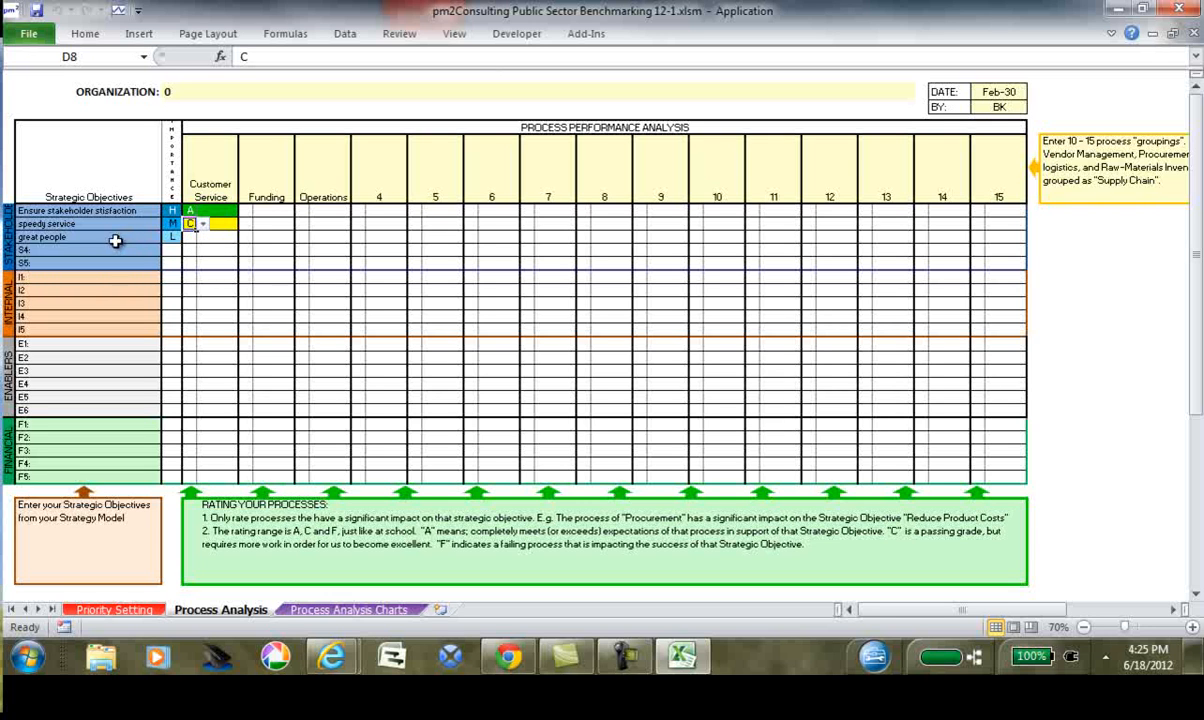
left_click(190, 237)
left_click(203, 237)
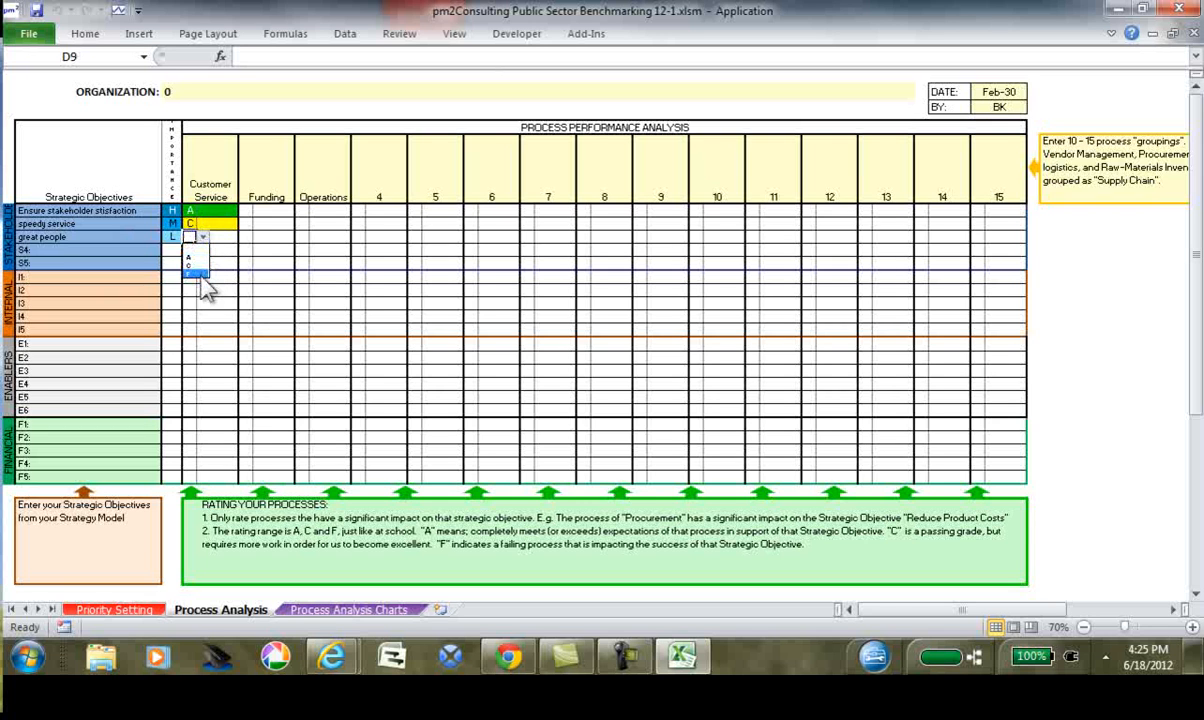
left_click(199, 273)
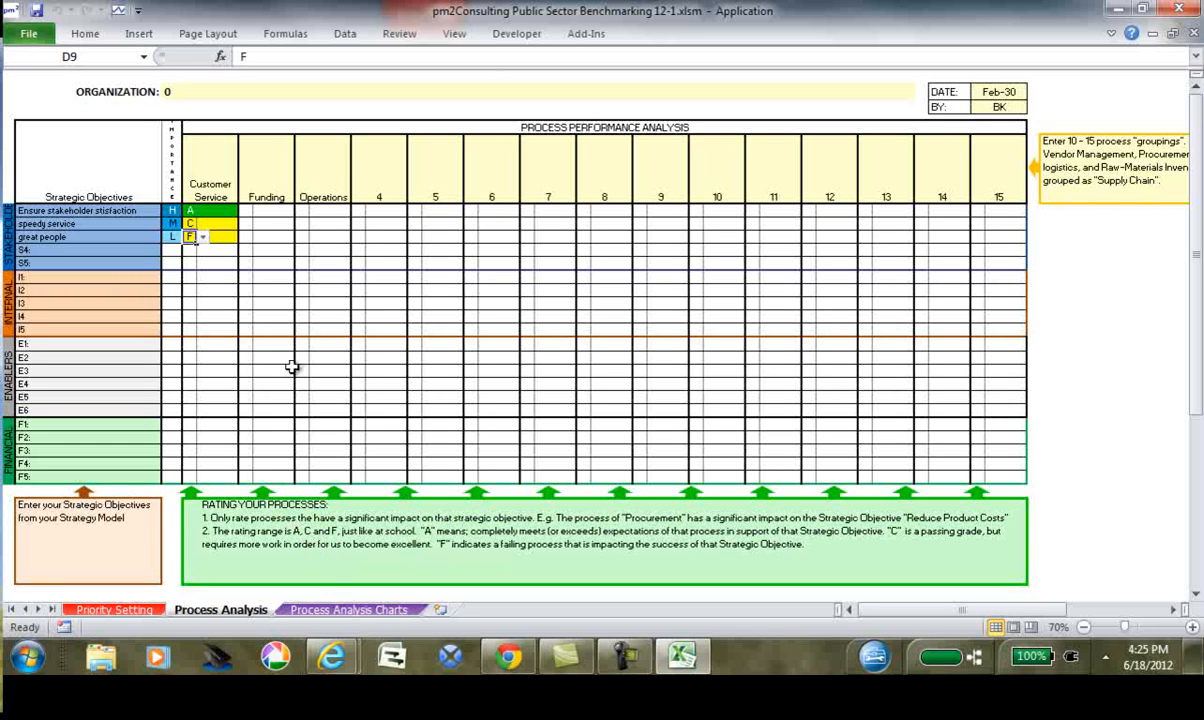
Rate the Funding process C for the speedy service objective
left_click(244, 224)
left_click(258, 224)
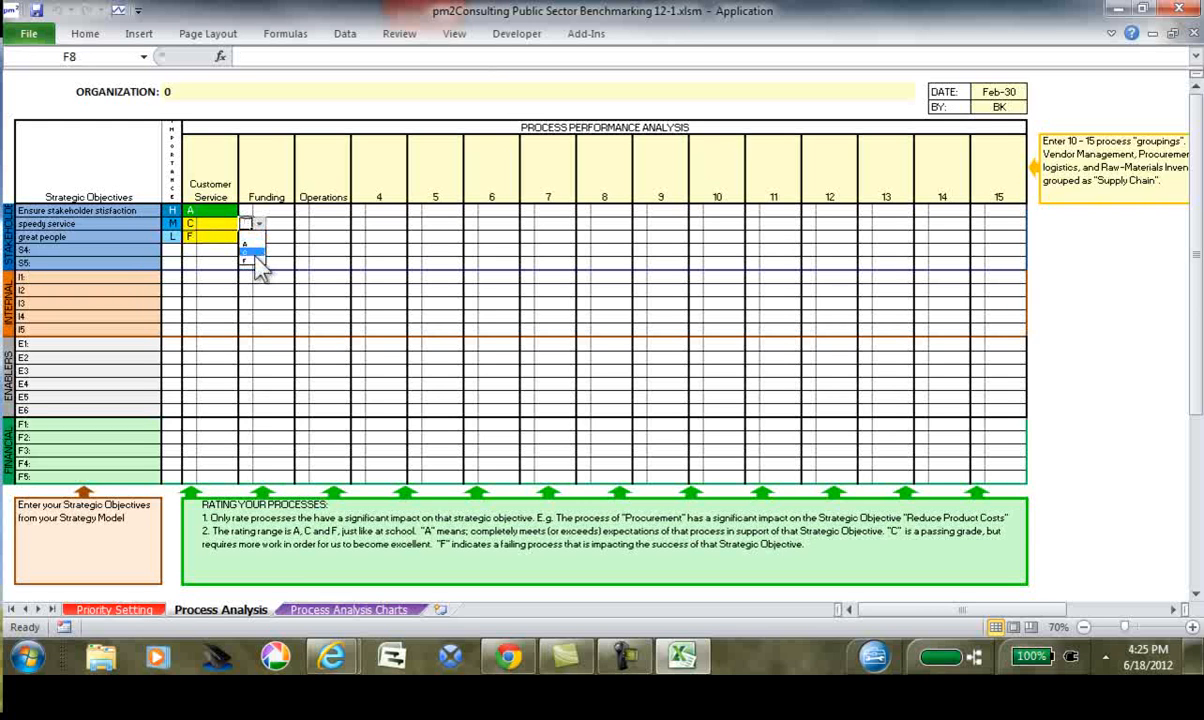
left_click(254, 254)
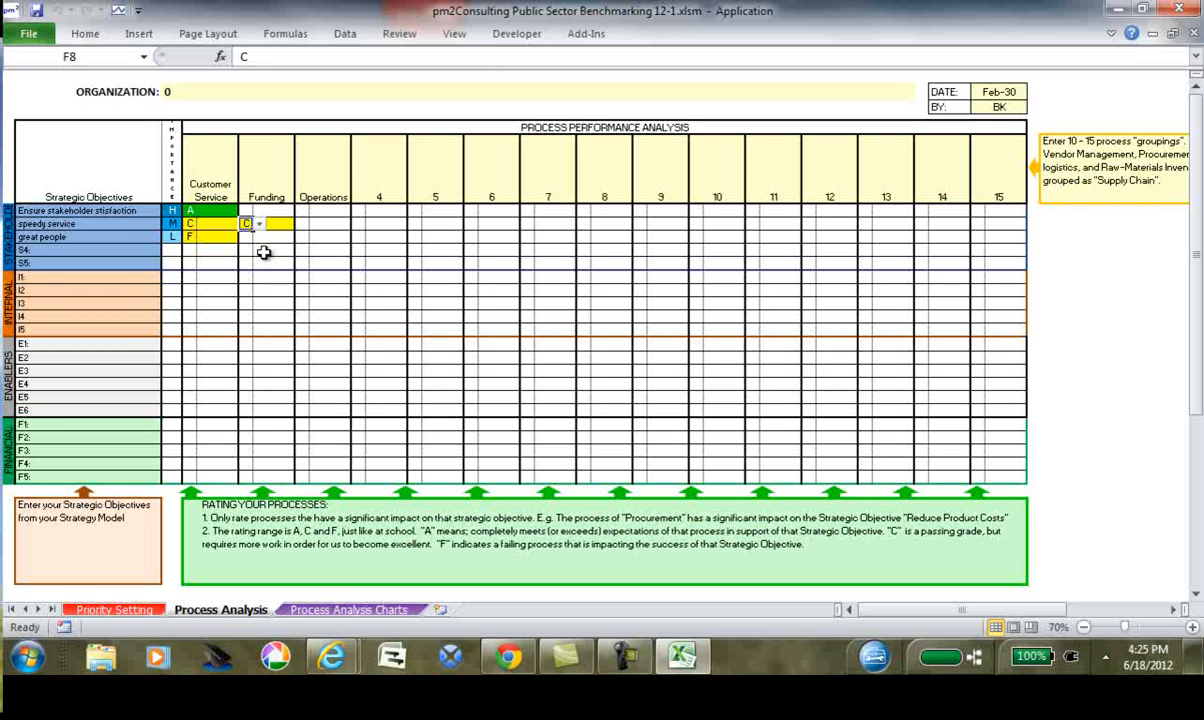
Rate the Operations process A for stakeholder satisfaction, speedy service and great people
left_click(300, 211)
left_click(315, 211)
left_click(314, 230)
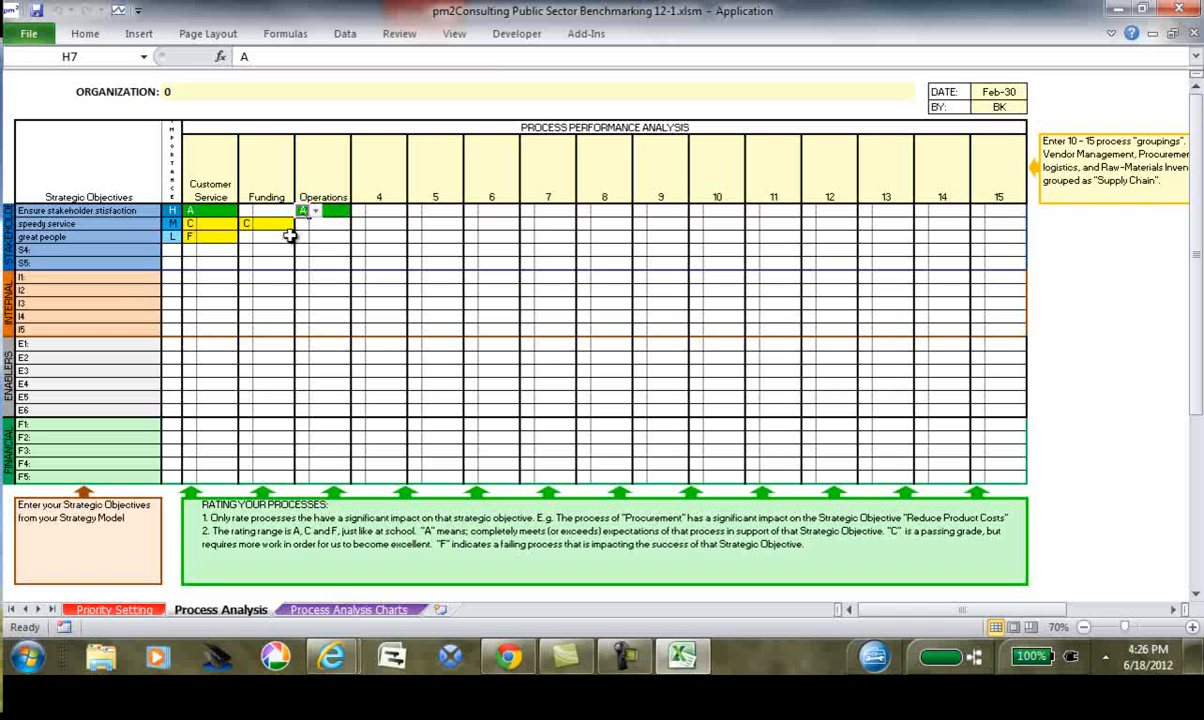
left_click(302, 224)
left_click(315, 224)
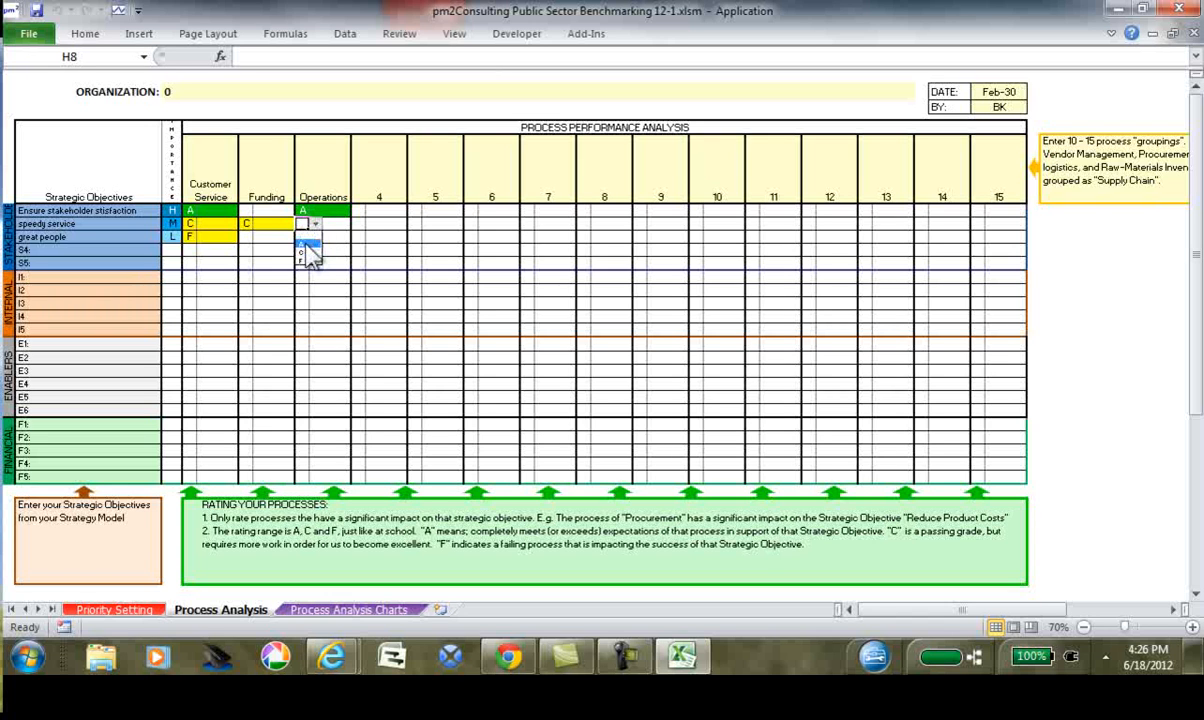
left_click(304, 243)
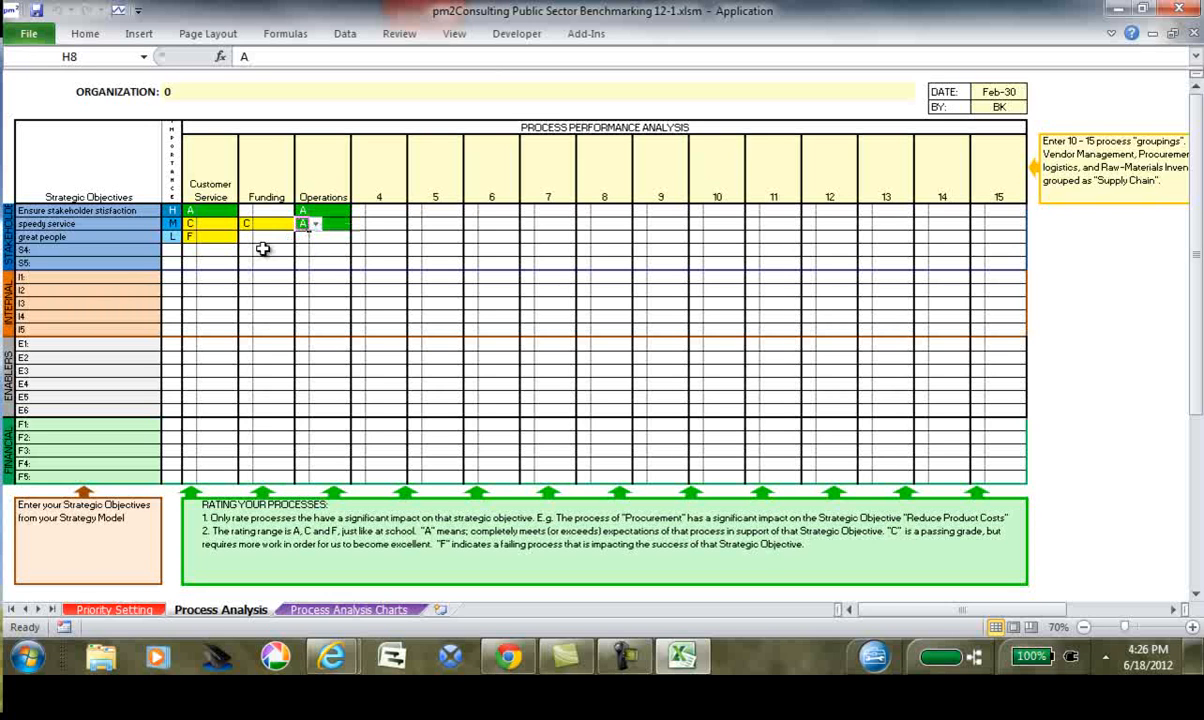
left_click(307, 238)
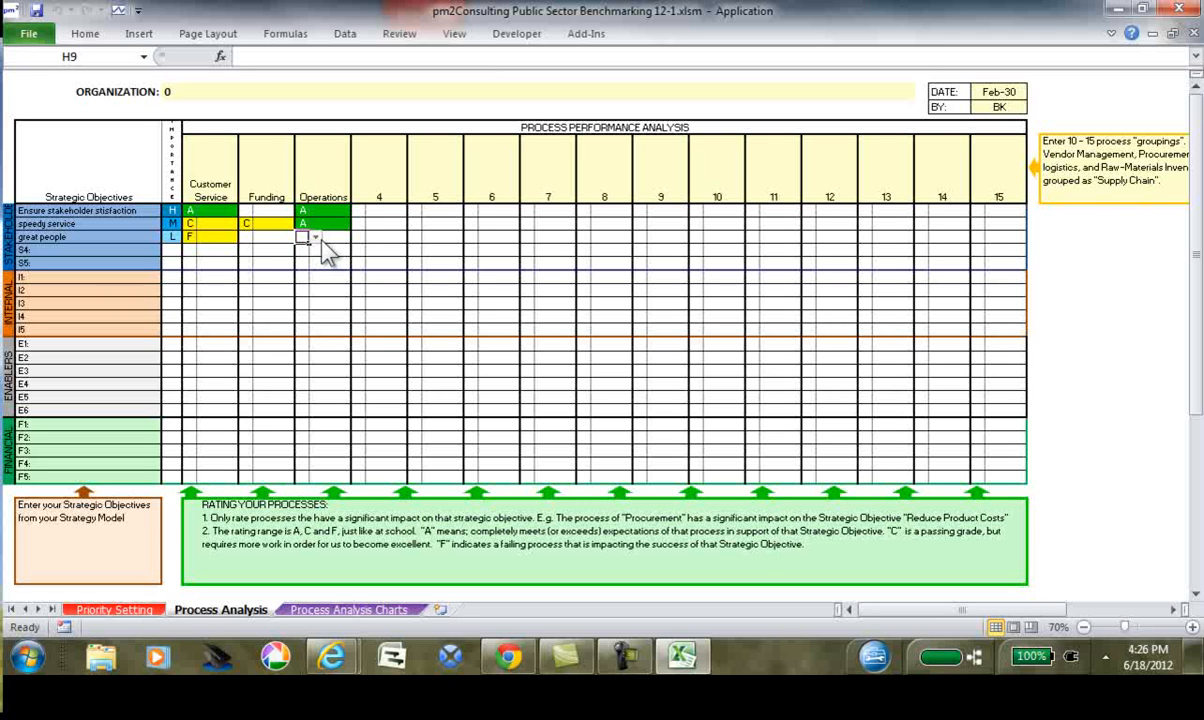
left_click(315, 238)
left_click(304, 245)
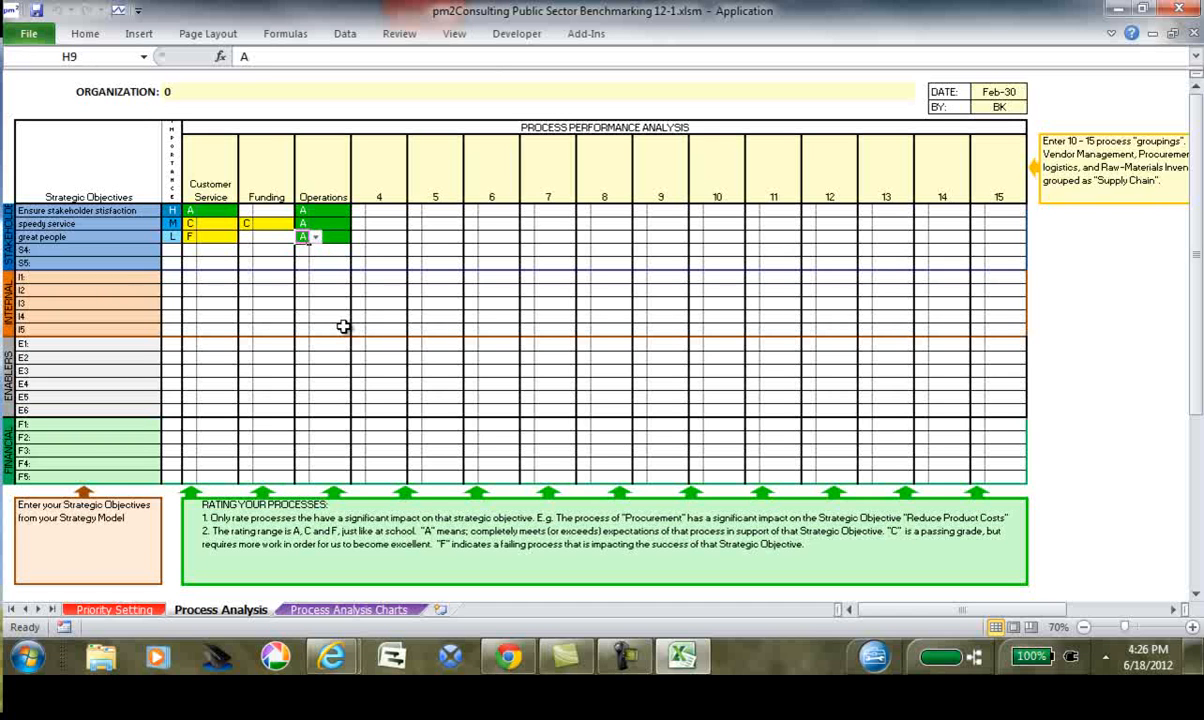
Review the strategic performance and gap charts by objective and by process on the Process Analysis Charts sheet
left_click(345, 610)
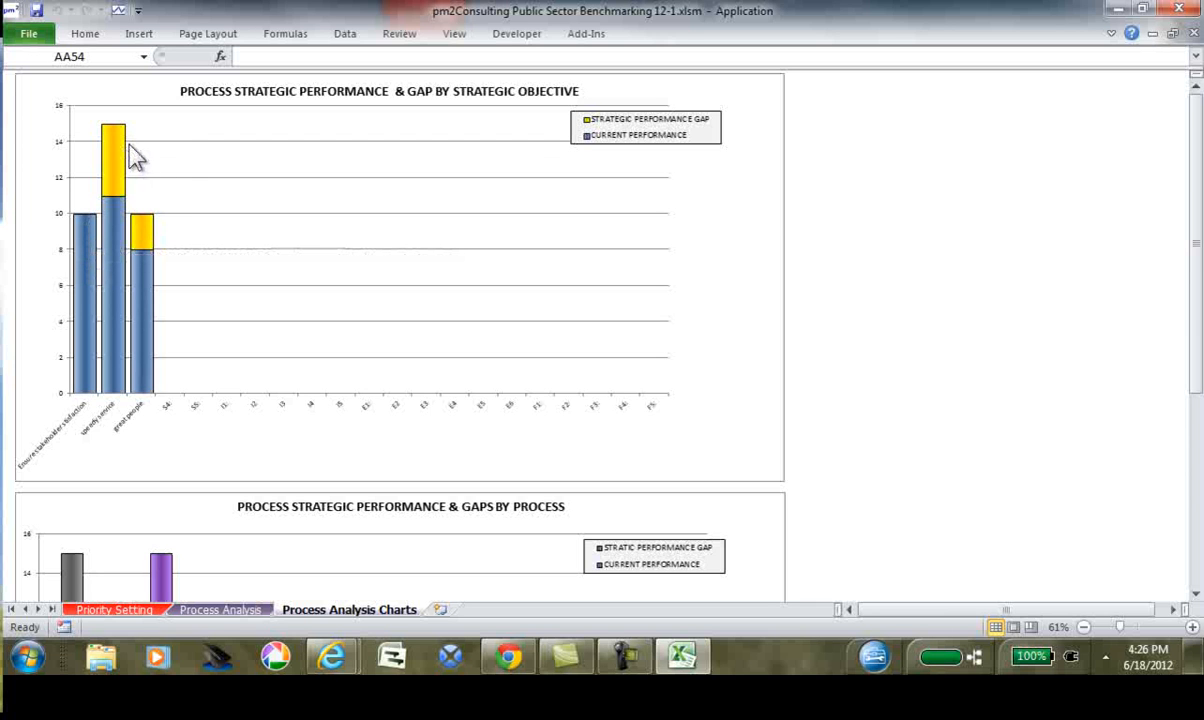
mouse_move(113, 172)
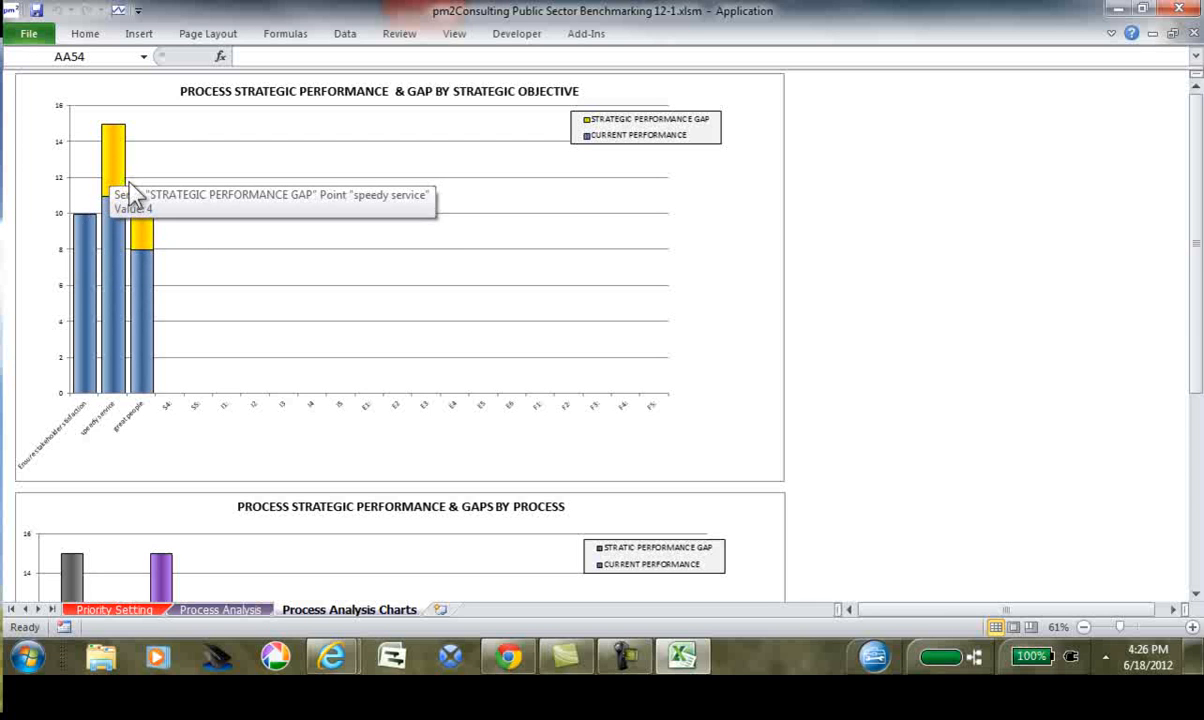
scroll(203, 262, "down", 3)
scroll(203, 262, "down", 4)
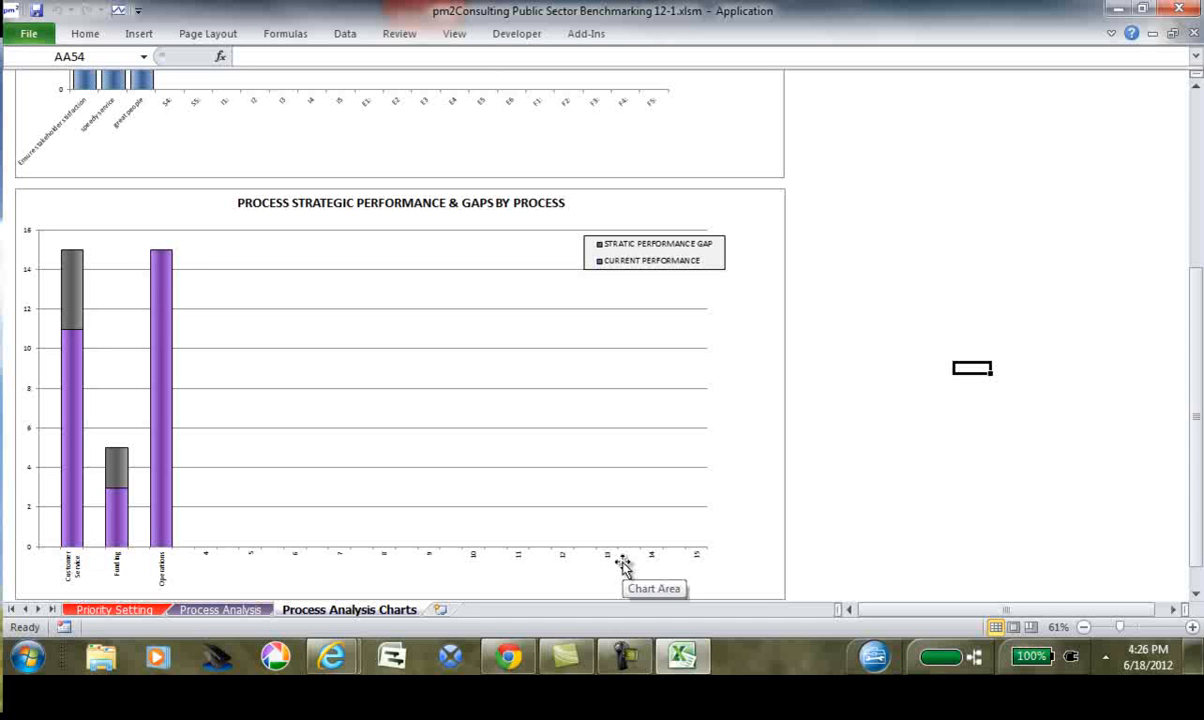
Close the benchmarking workbook and save the changes made to it
left_click(1184, 9)
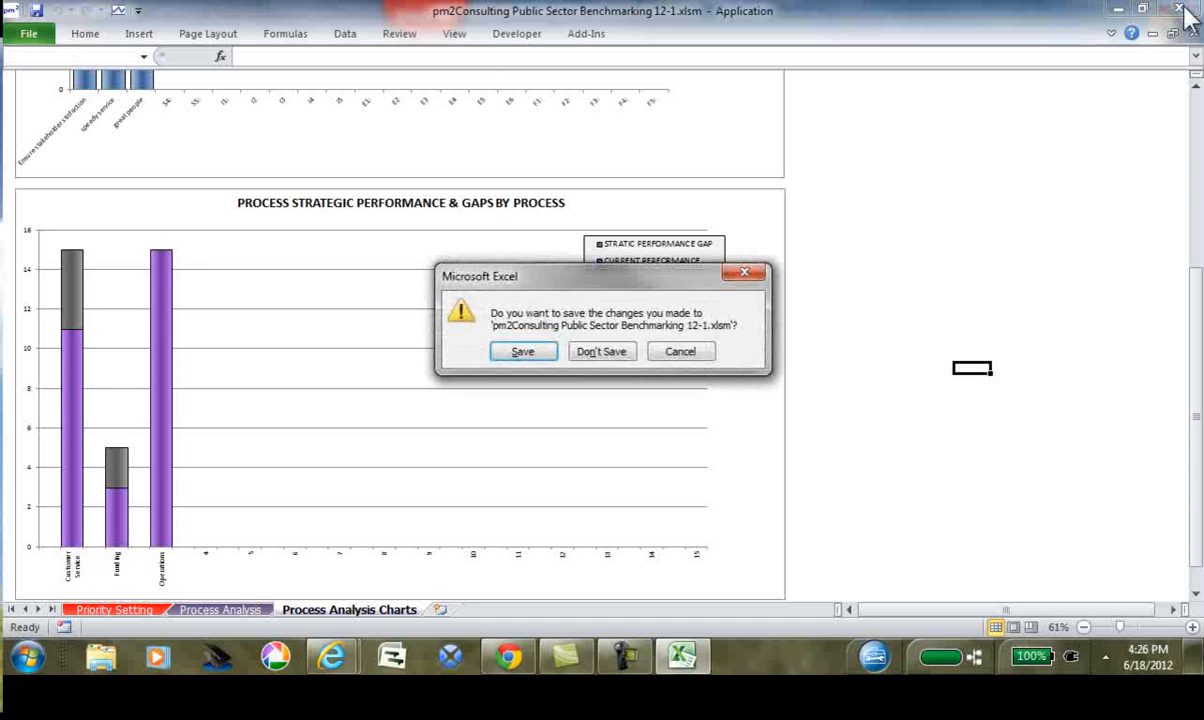
left_click(533, 350)
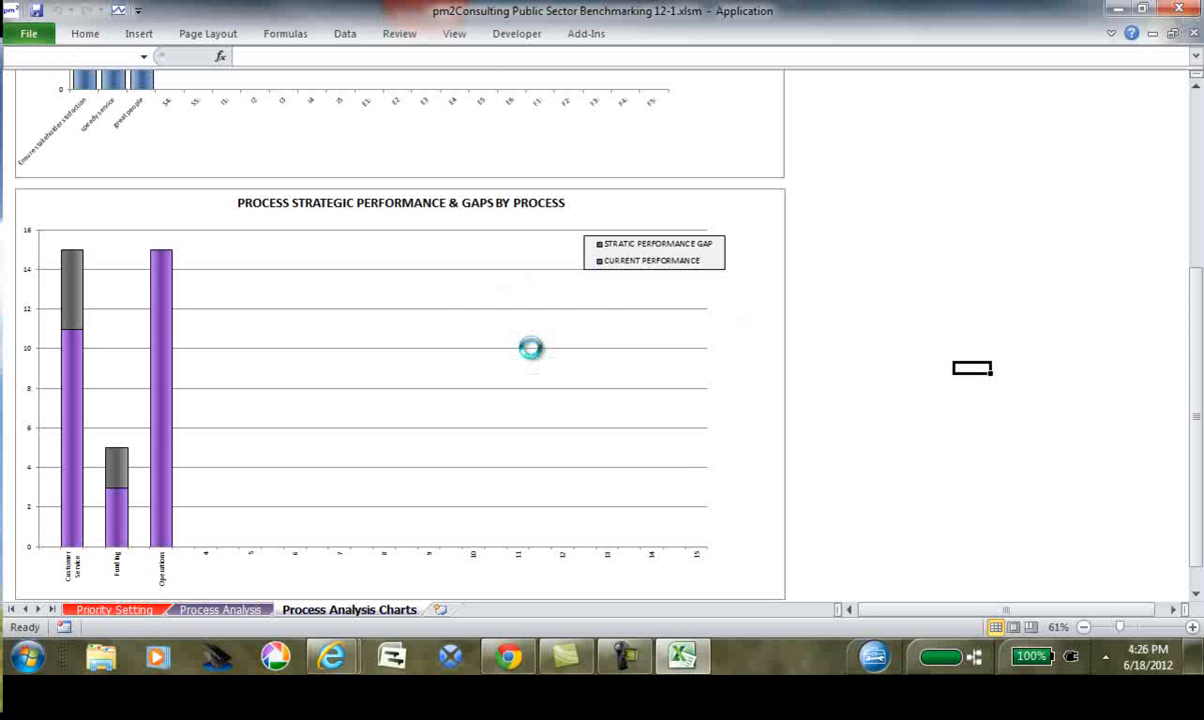